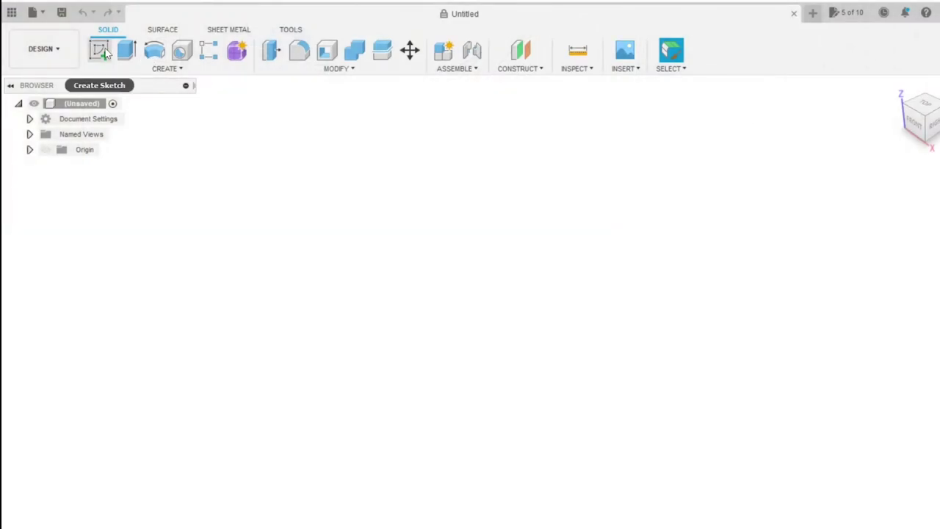
- Start a new sketch in the empty untitled design
{"action": "left_click", "coordinate": [100, 49]}
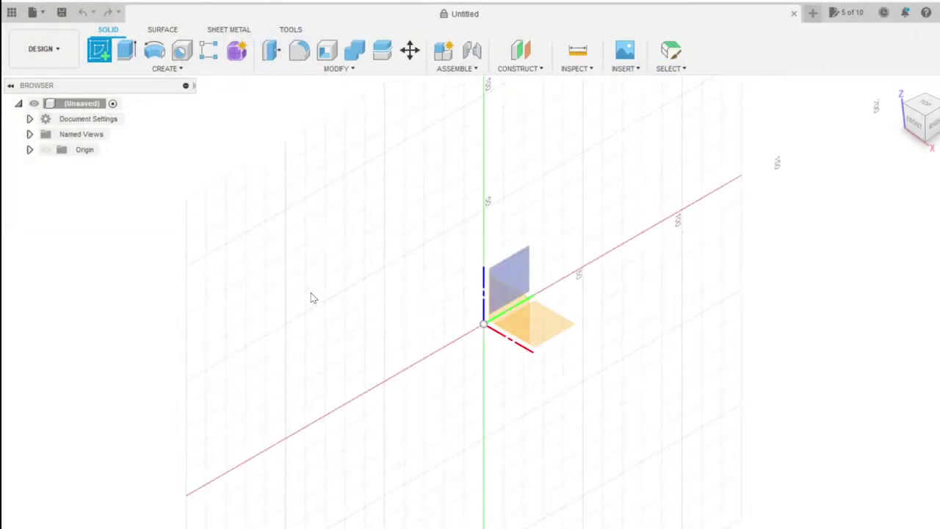
- Draw a two-point rectangle on the XY ground plane
{"action": "left_click", "coordinate": [539, 336]}
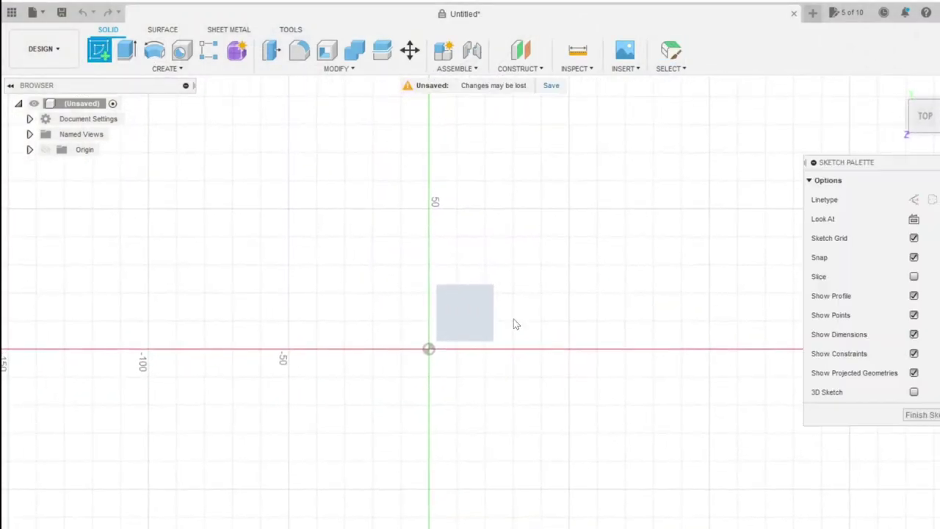
{"action": "left_click", "coordinate": [126, 50]}
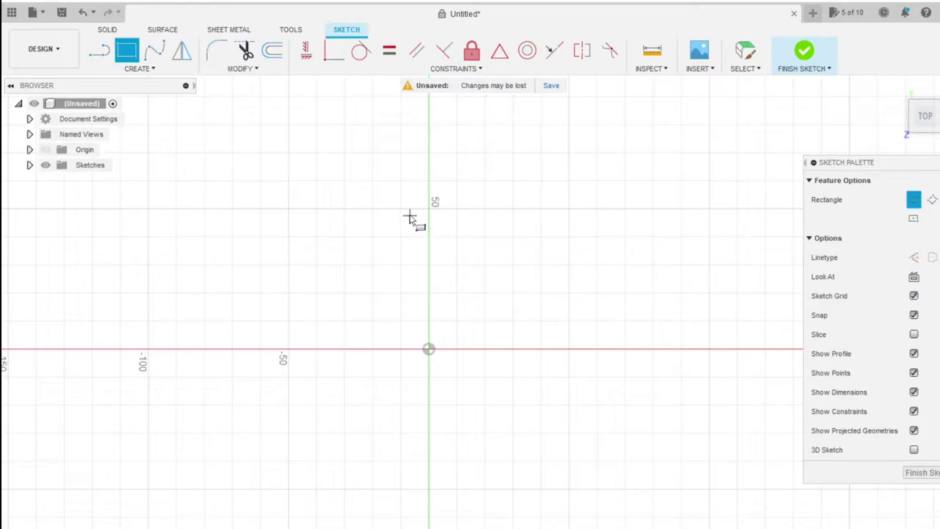
{"action": "left_click", "coordinate": [409, 217]}
{"action": "left_click", "coordinate": [633, 442]}
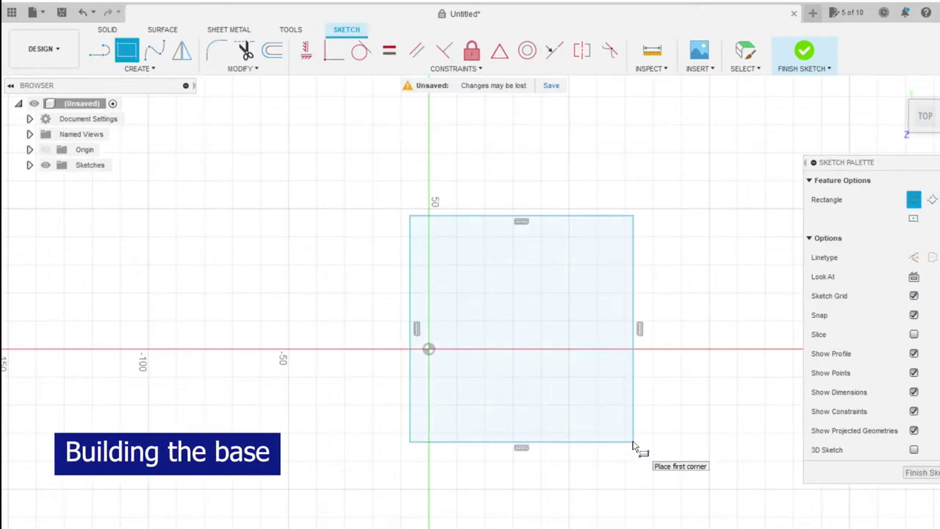
{"action": "key", "text": "Escape"}
- Dimension the rectangle's height and width to 60 mm each
{"action": "key", "text": "d"}
{"action": "left_click", "coordinate": [635, 424]}
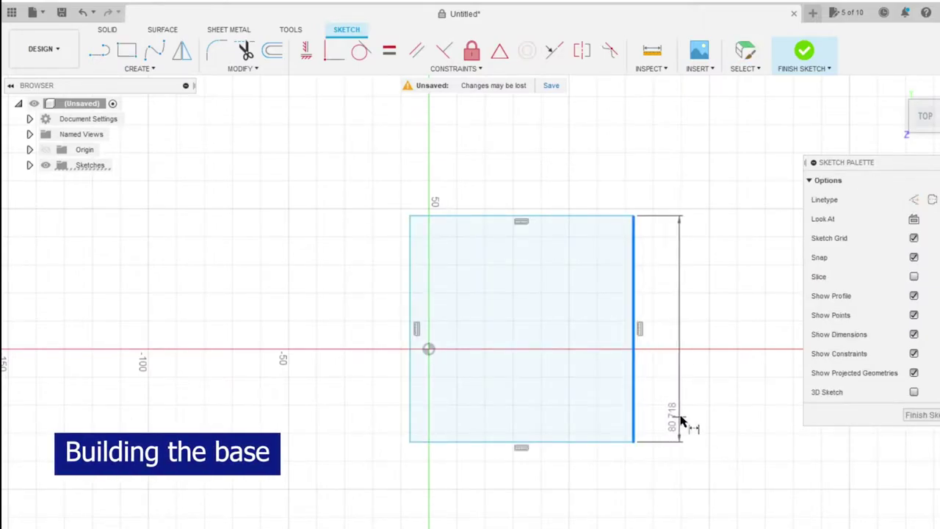
{"action": "left_click", "coordinate": [681, 421]}
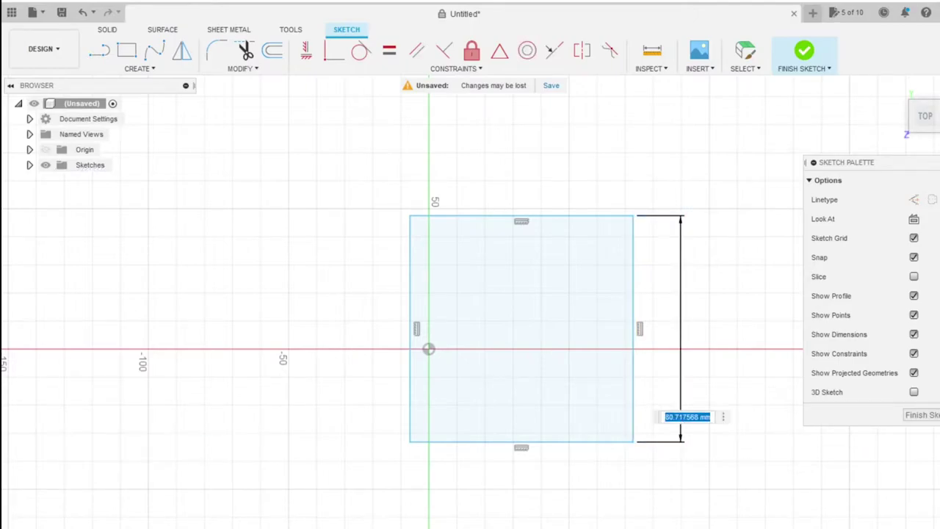
{"action": "type", "text": "60"}
{"action": "key", "text": "Return"}
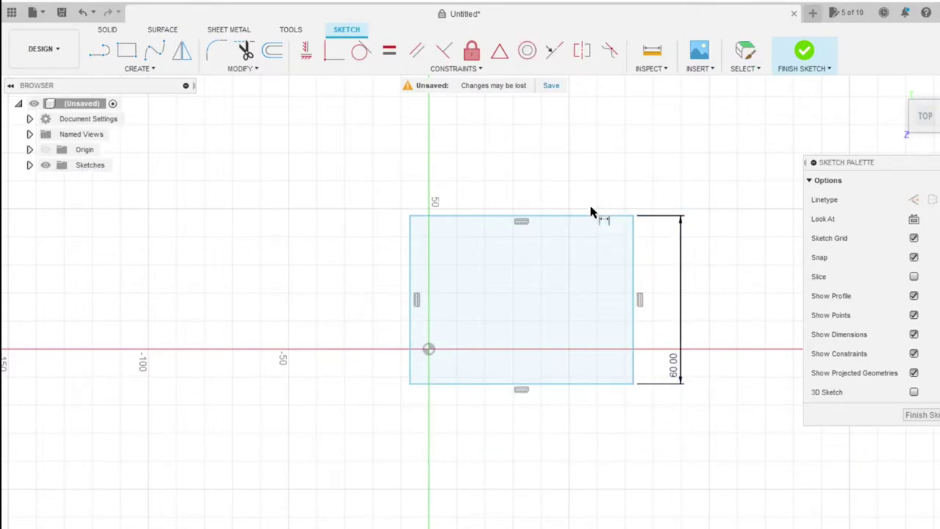
{"action": "left_click", "coordinate": [591, 214]}
{"action": "left_click", "coordinate": [598, 164]}
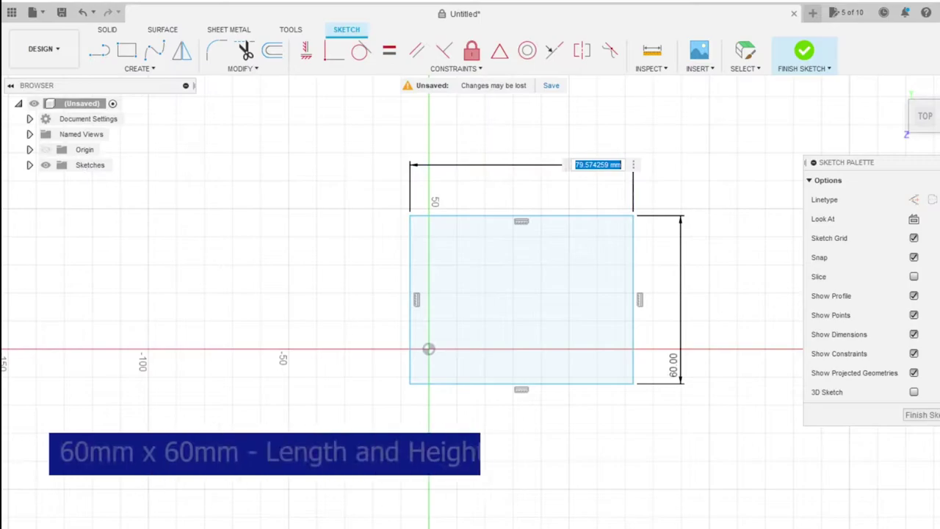
{"action": "type", "text": "60"}
{"action": "key", "text": "Return"}
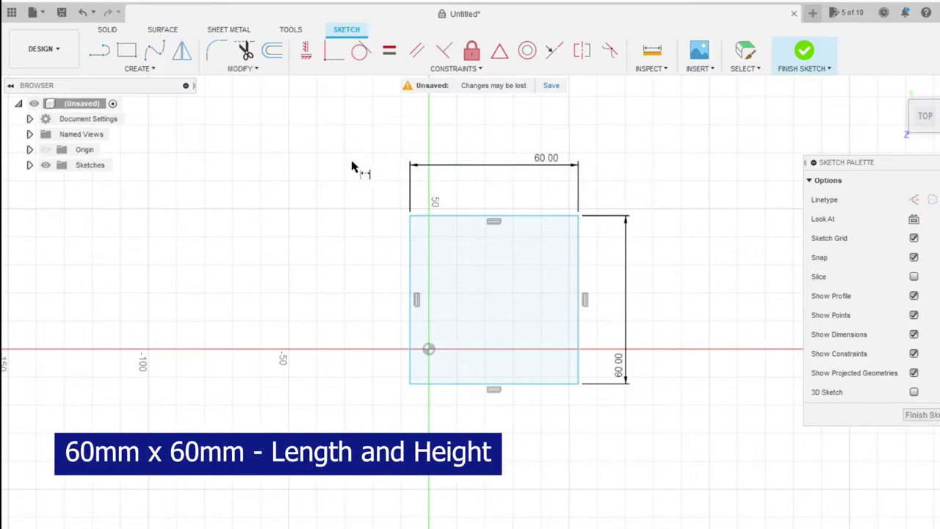
{"action": "key", "text": "Escape"}
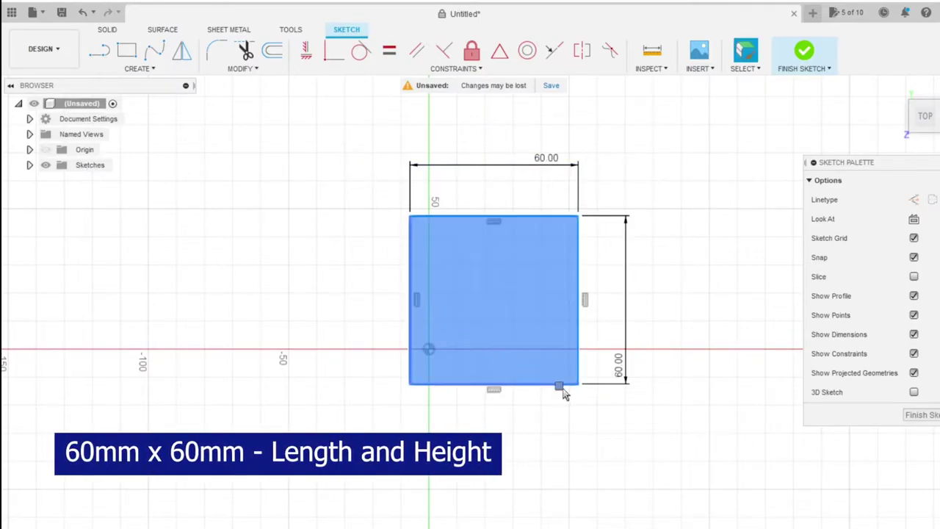
- Offset the square 3 mm outward and snap the outline's outer corner to the origin
{"action": "double_click", "coordinate": [413, 256]}
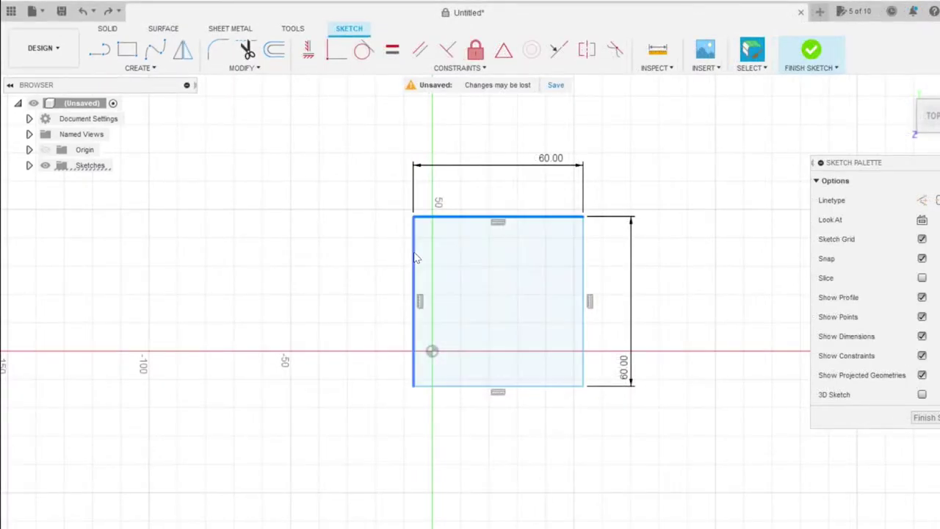
{"action": "key", "text": "Escape"}
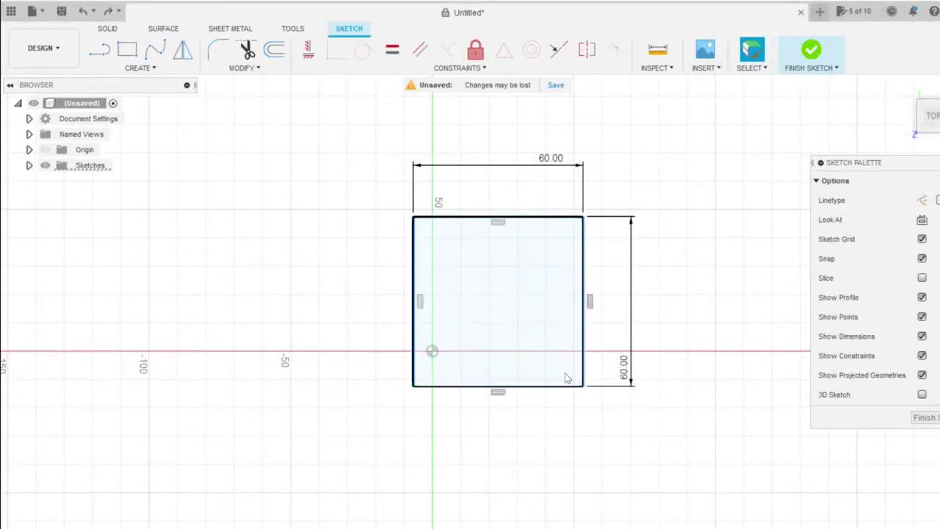
{"action": "double_click", "coordinate": [565, 386]}
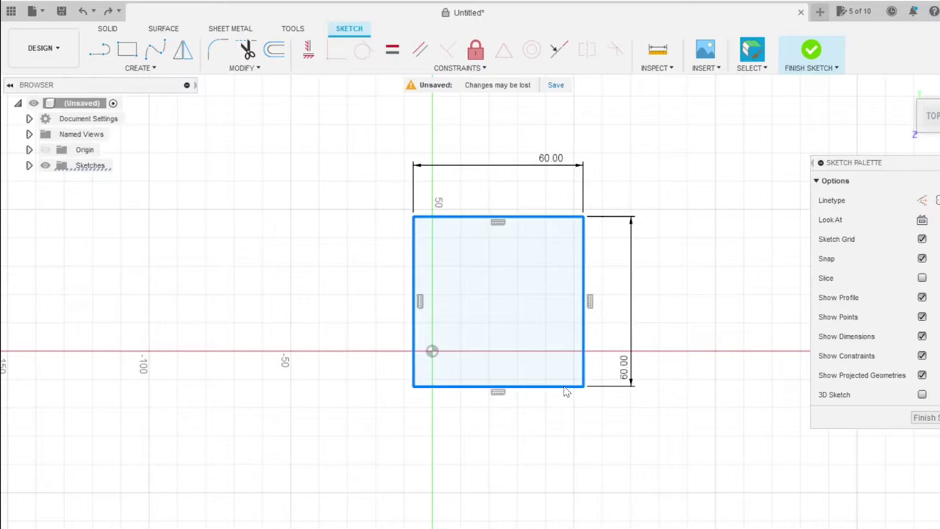
{"action": "left_click", "coordinate": [274, 49]}
{"action": "left_click", "coordinate": [712, 219]}
{"action": "type", "text": "-3"}
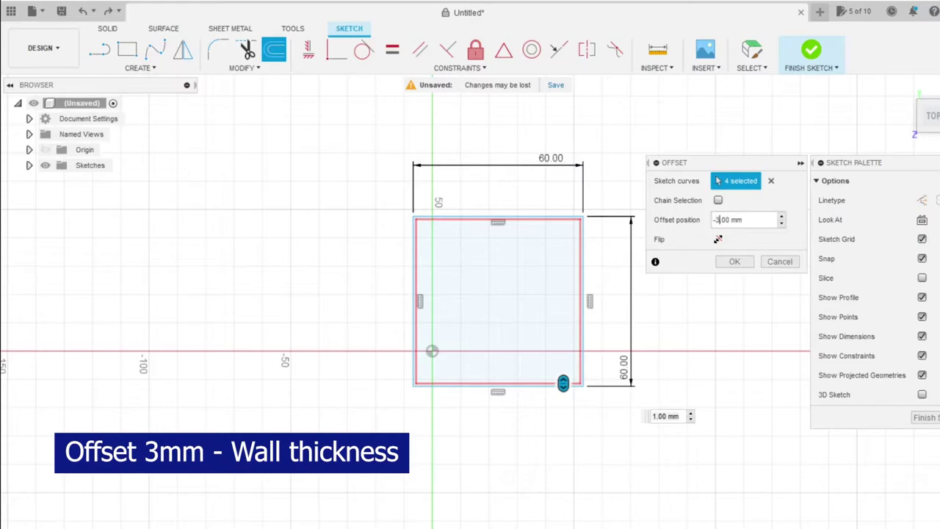
{"action": "key", "text": "Return"}
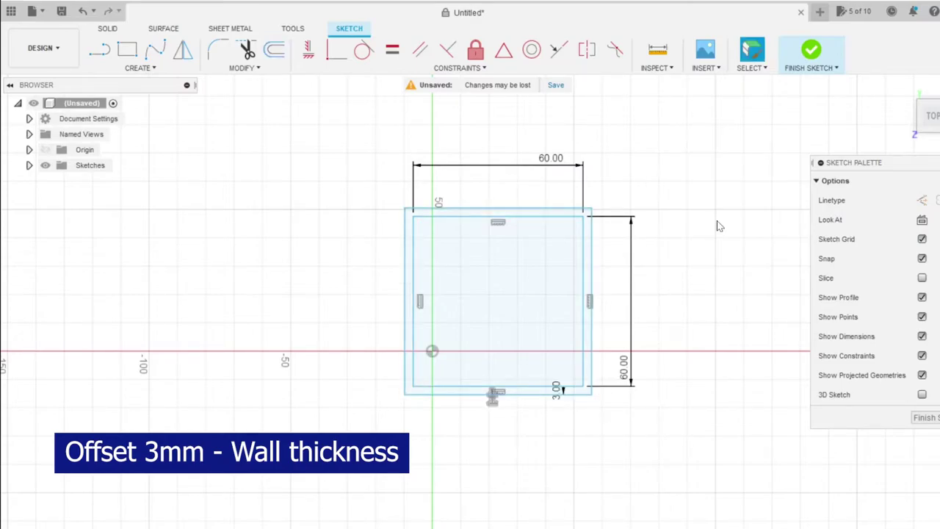
{"action": "left_click_drag", "start_coordinate": [405, 397], "coordinate": [432, 353]}
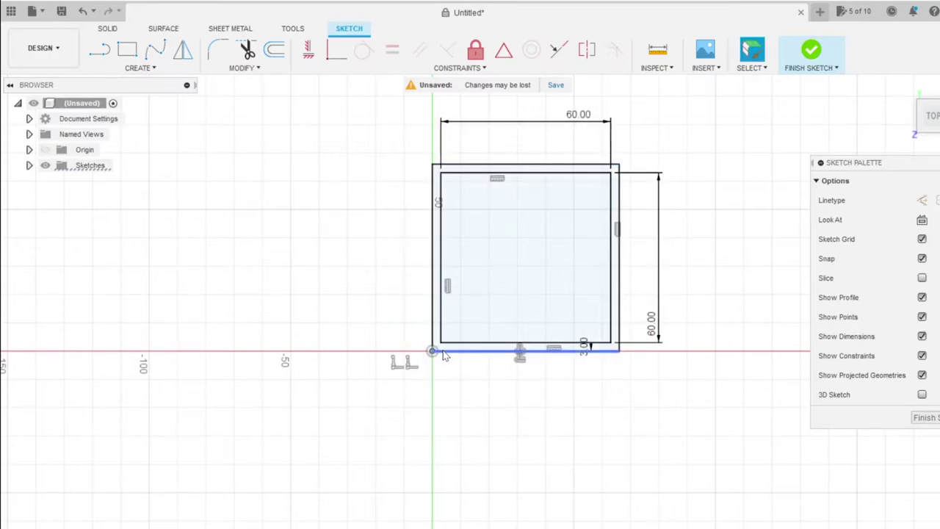
- Extrude the inner square 3 mm as the base plate, then reopen its sketch for editing
{"action": "left_click", "coordinate": [454, 216]}
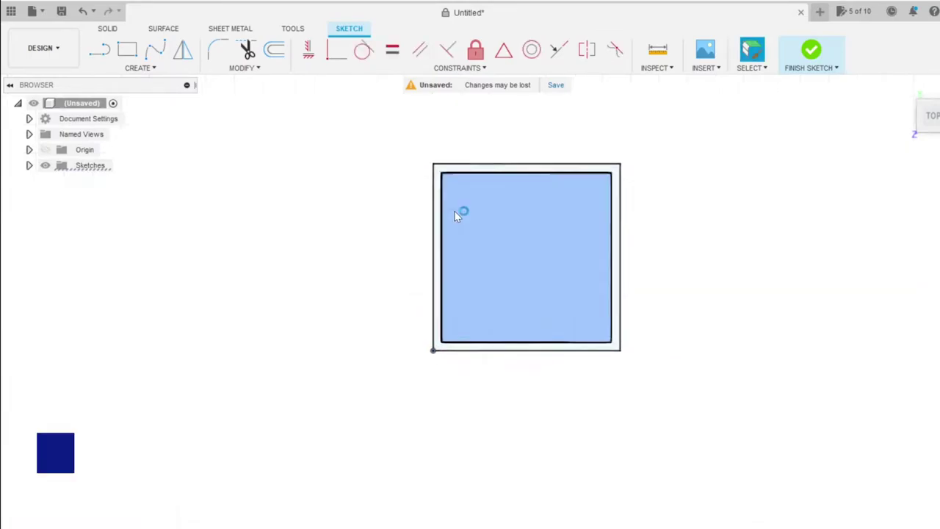
{"action": "key", "text": "e"}
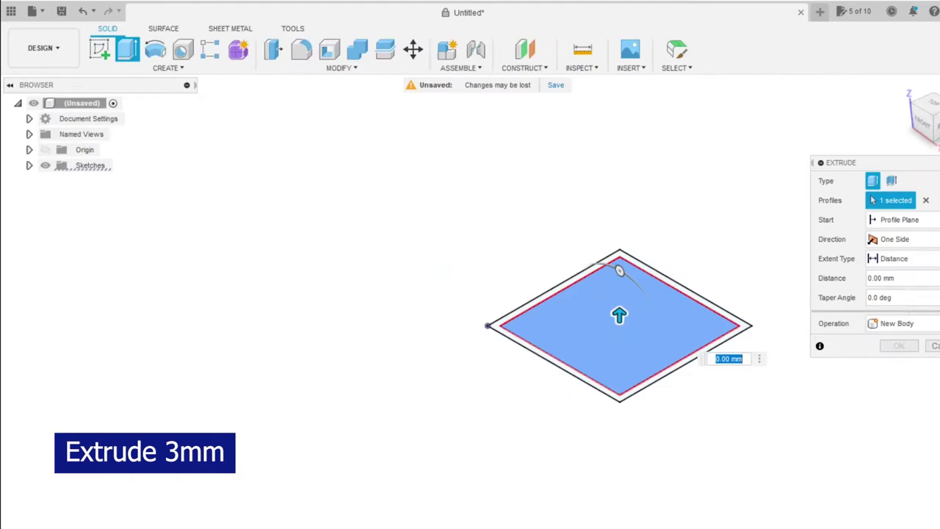
{"action": "left_click", "coordinate": [868, 278]}
{"action": "key", "text": "Return"}
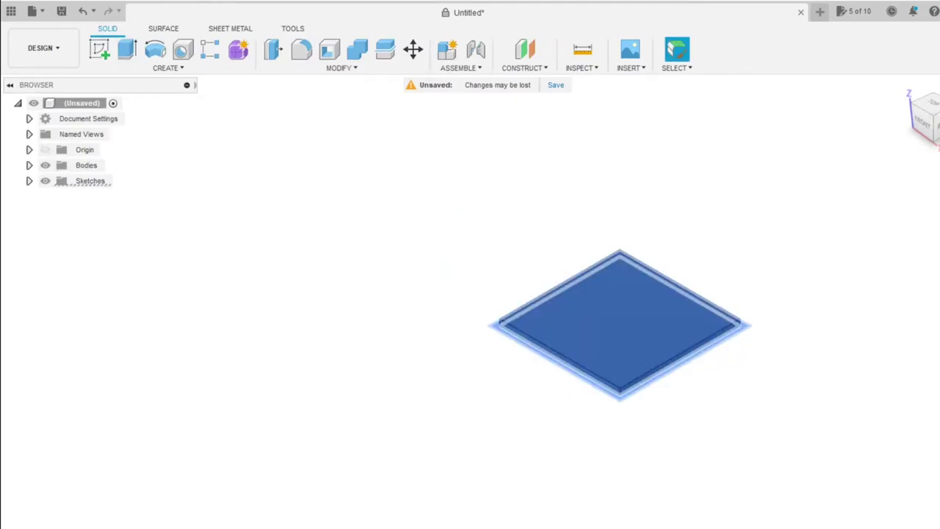
{"action": "right_click", "coordinate": [102, 526]}
{"action": "left_click", "coordinate": [149, 467]}
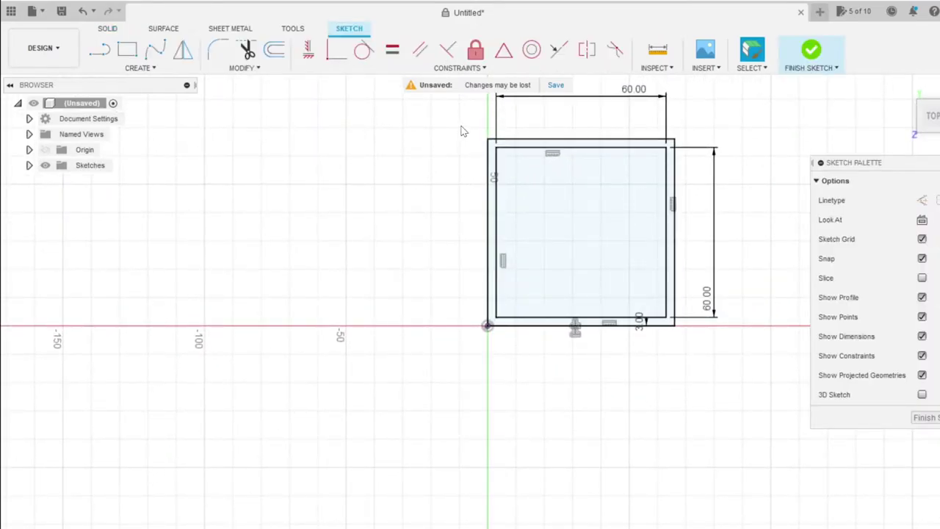
- Extrude only the 3 mm outer wall ring 100 mm upward as a new body
{"action": "left_click_drag", "start_coordinate": [462, 130], "coordinate": [657, 336]}
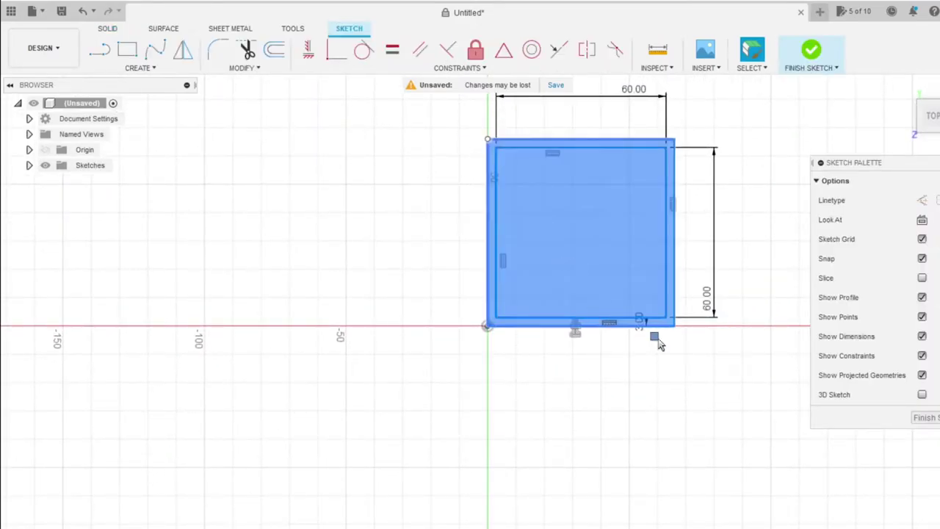
{"action": "left_click", "coordinate": [645, 297], "text": "shift"}
{"action": "key", "text": "e"}
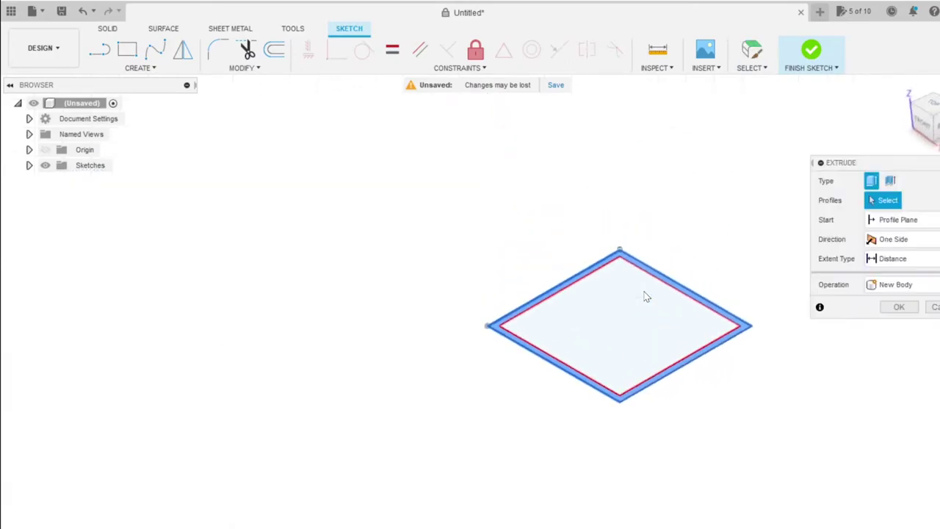
{"action": "left_click", "coordinate": [881, 277]}
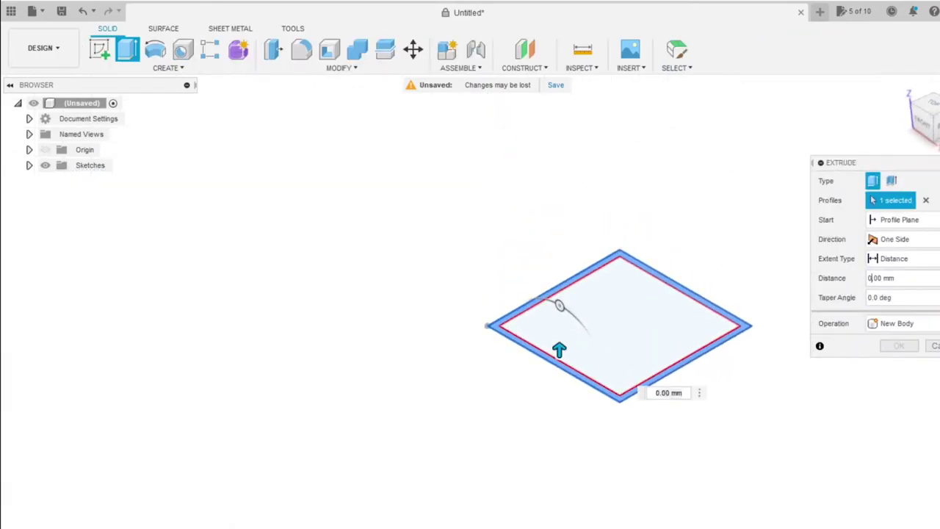
{"action": "type", "text": "100"}
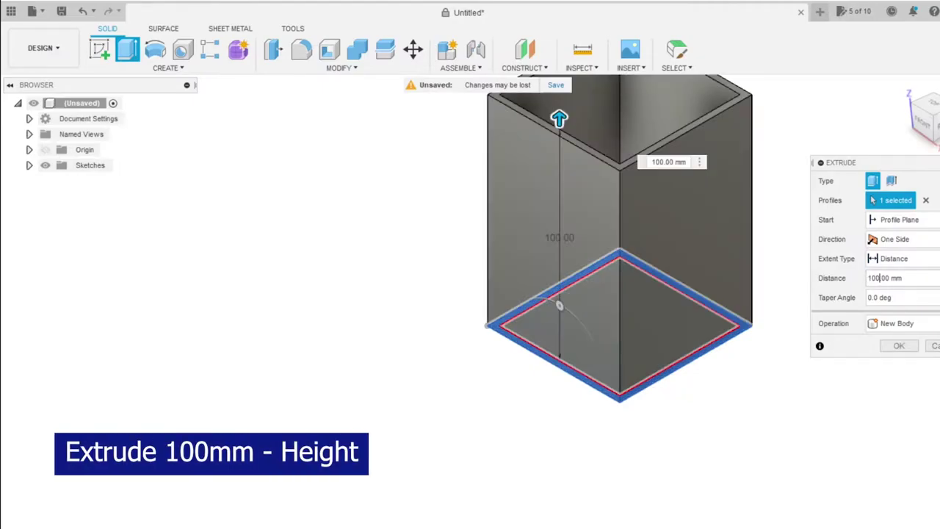
{"action": "key", "text": "BackSpace"}
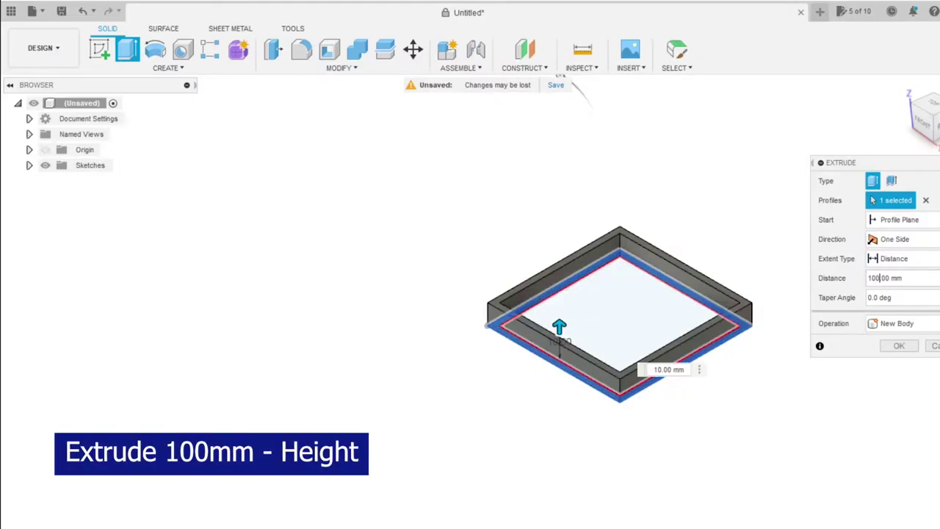
{"action": "left_click", "coordinate": [900, 346]}
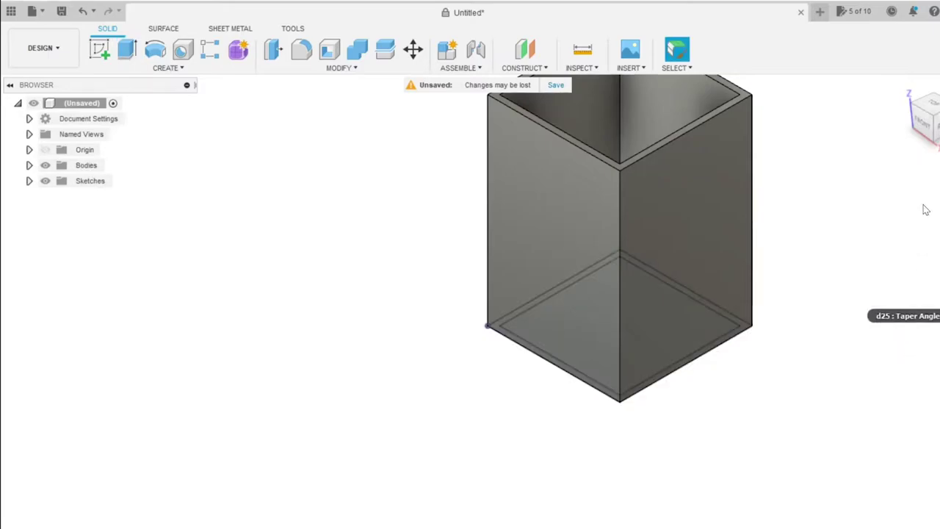
- Recentre the box in the view and start a new sketch
{"action": "scroll", "coordinate": [757, 260], "scroll_direction": "up", "scroll_amount": 1}
{"action": "scroll", "coordinate": [758, 260], "scroll_direction": "down", "scroll_amount": 2}
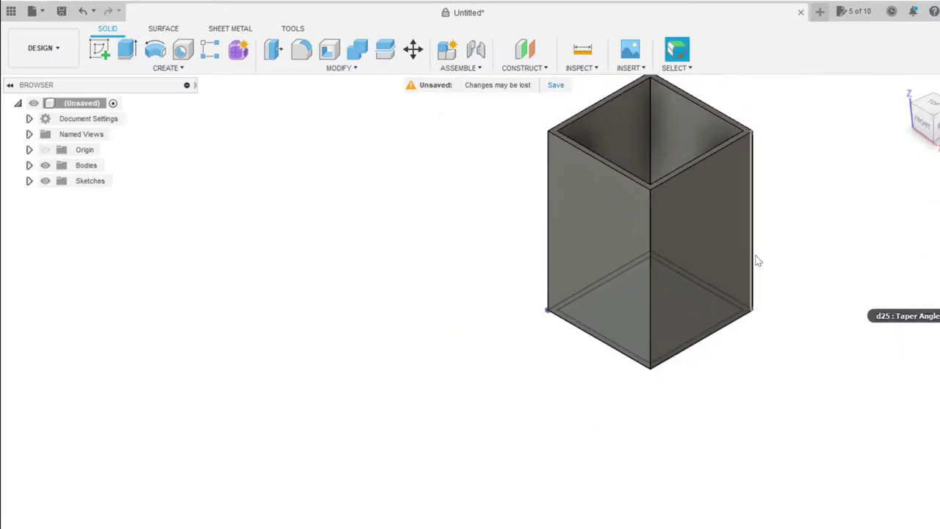
{"action": "scroll", "coordinate": [758, 260], "scroll_direction": "down", "scroll_amount": 1}
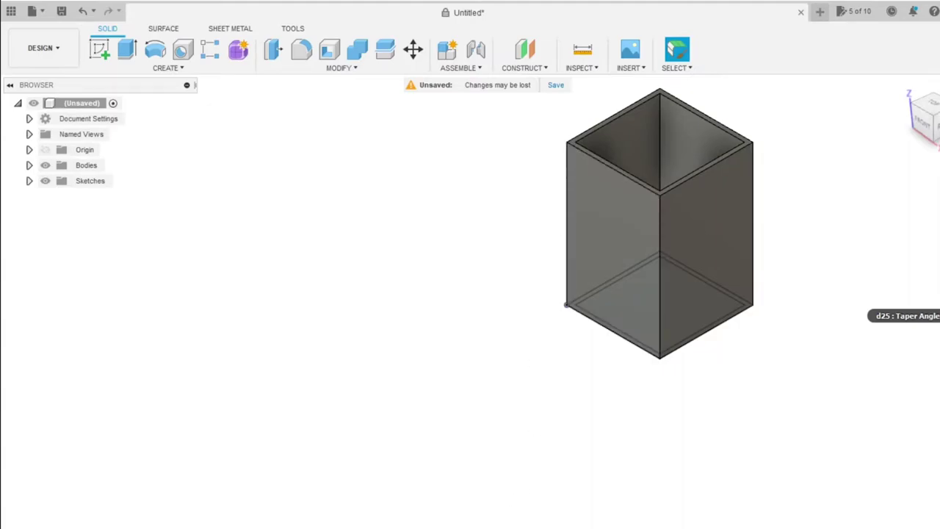
{"action": "middle_click_drag", "start_coordinate": [500, 386], "coordinate": [365, 498]}
{"action": "left_click", "coordinate": [100, 49]}
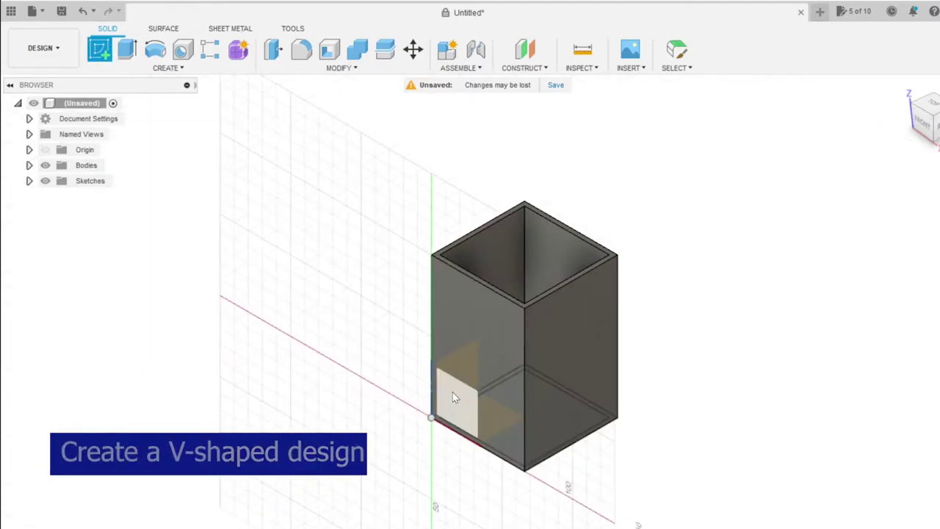
- Draw a vertical line through the box profile on the front plane
{"action": "left_click", "coordinate": [453, 394]}
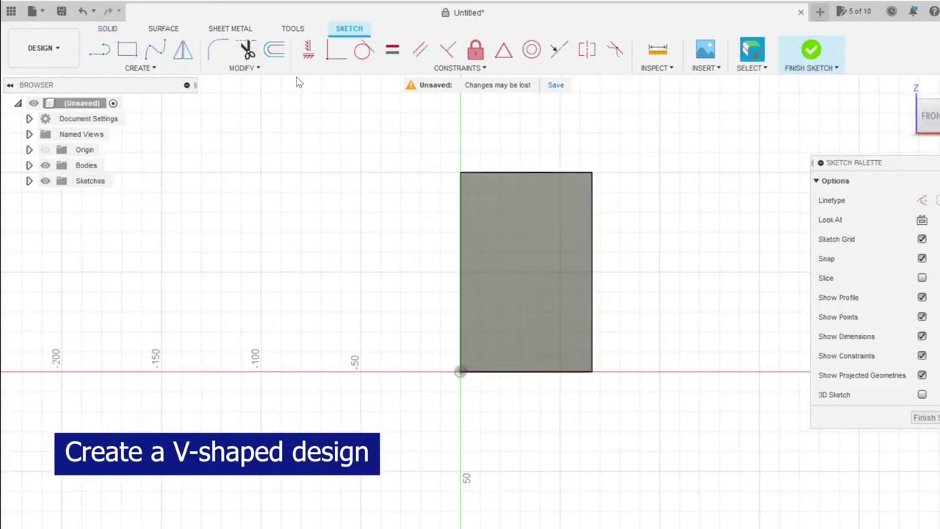
{"action": "left_click", "coordinate": [103, 60]}
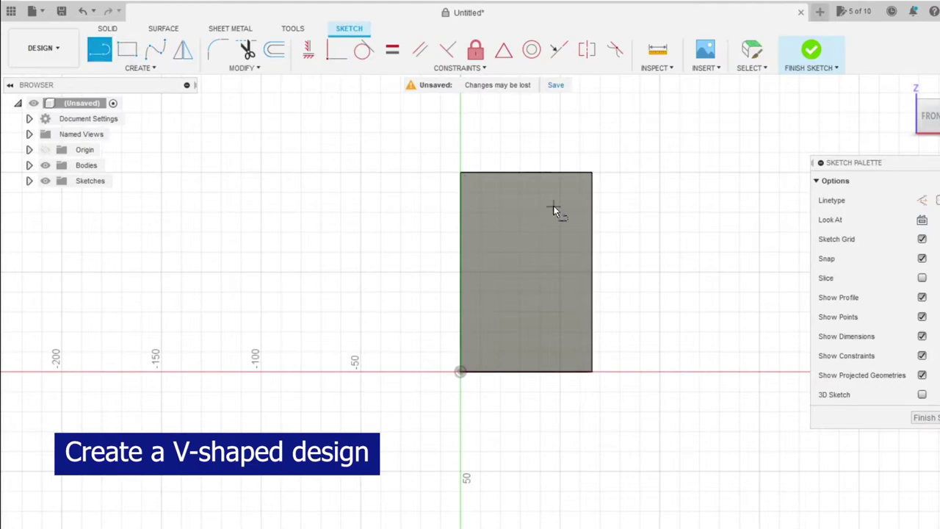
{"action": "left_click", "coordinate": [520, 133]}
{"action": "left_click", "coordinate": [520, 391]}
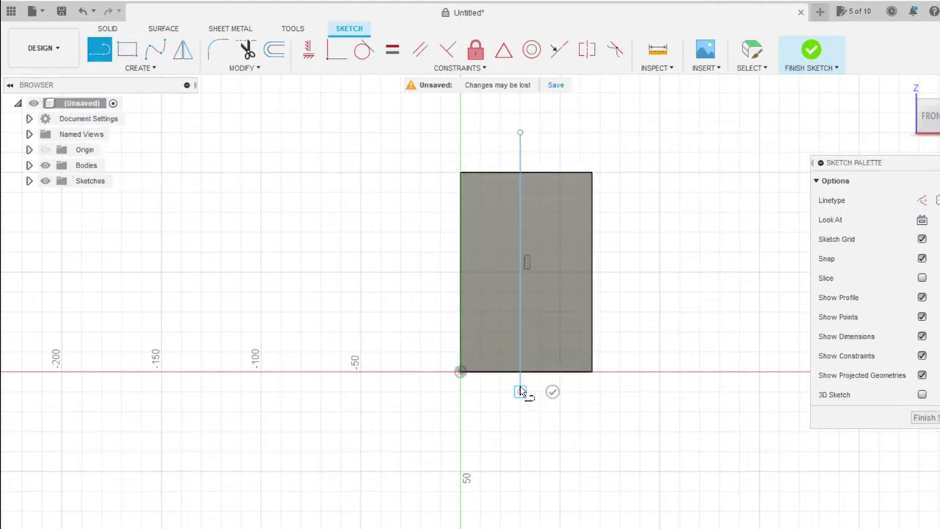
{"action": "key", "text": "Escape"}
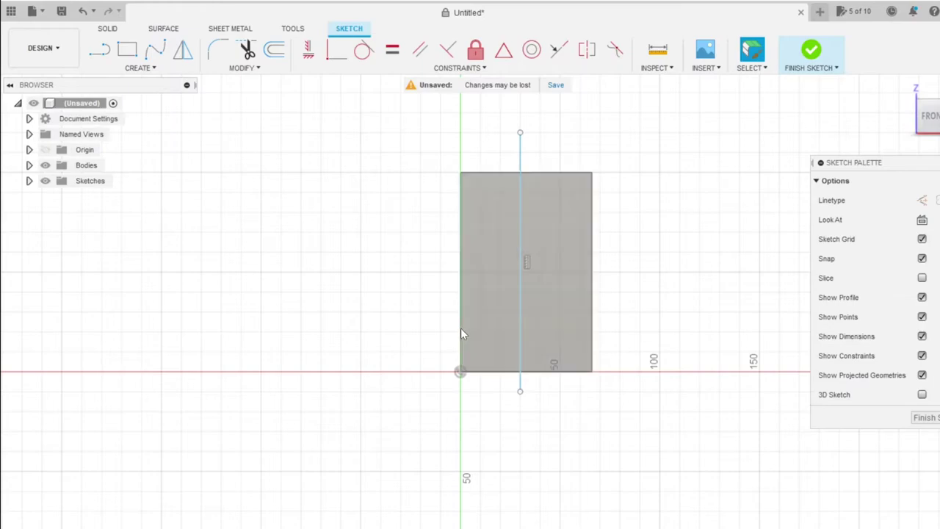
- Dimension the vertical line 33 mm from the left edge and make it construction geometry
{"action": "left_click", "coordinate": [523, 372]}
{"action": "left_click", "coordinate": [523, 373]}
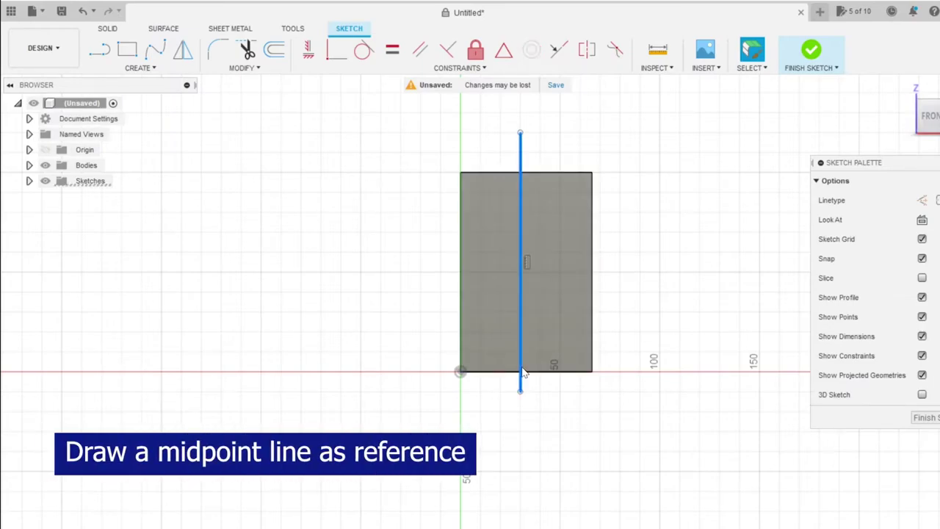
{"action": "key", "text": "d"}
{"action": "left_click", "coordinate": [460, 351]}
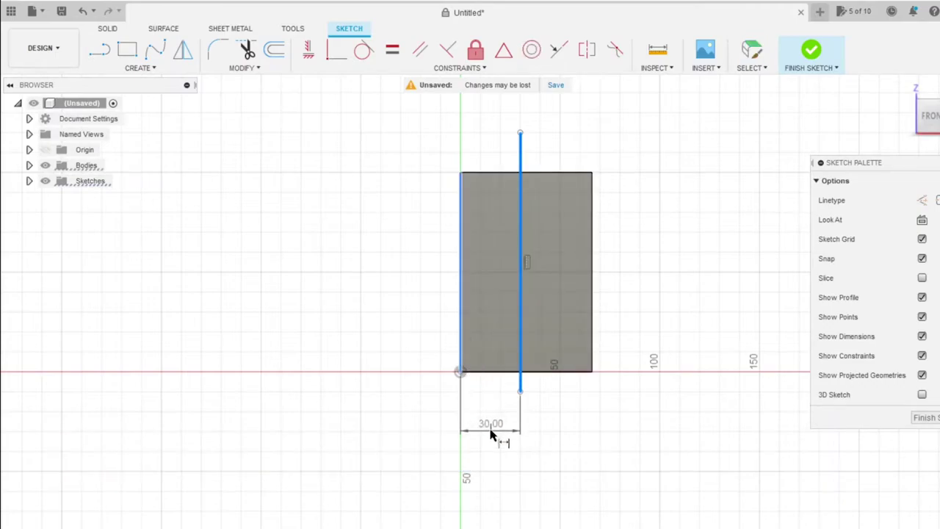
{"action": "left_click", "coordinate": [496, 431]}
{"action": "type", "text": "33"}
{"action": "key", "text": "Return"}
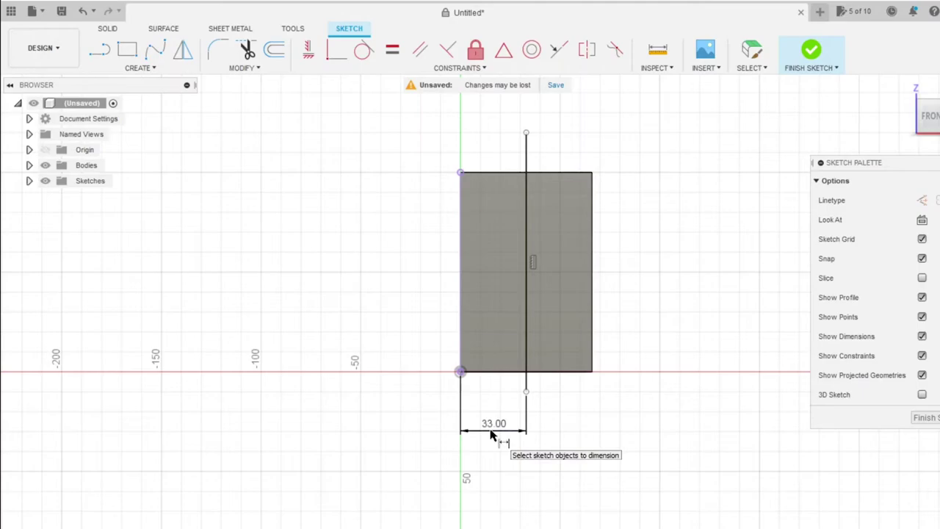
{"action": "left_click", "coordinate": [526, 148]}
{"action": "key", "text": "x"}
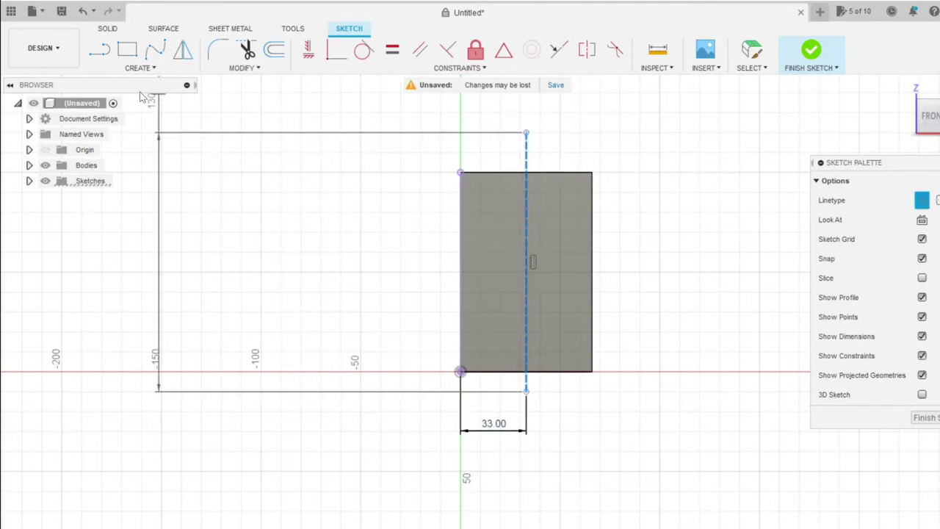
{"action": "key", "text": "Escape"}
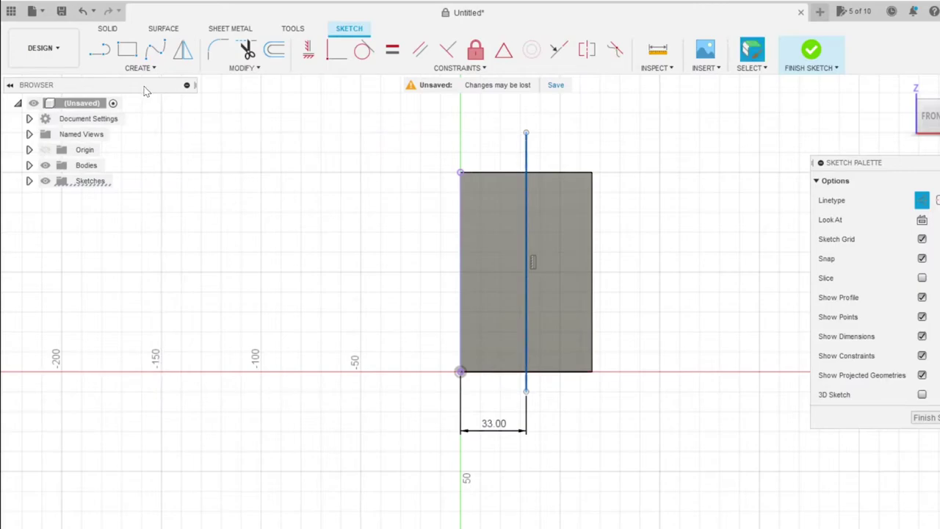
- Draw a two-point circle just left of the vertical midline
{"action": "left_click", "coordinate": [140, 68]}
{"action": "mouse_move", "coordinate": [143, 111]}
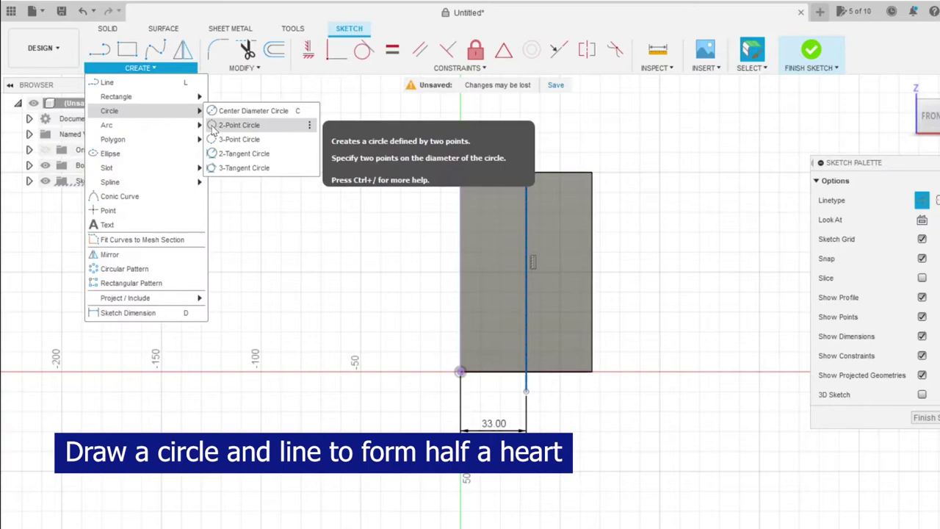
{"action": "left_click", "coordinate": [232, 125]}
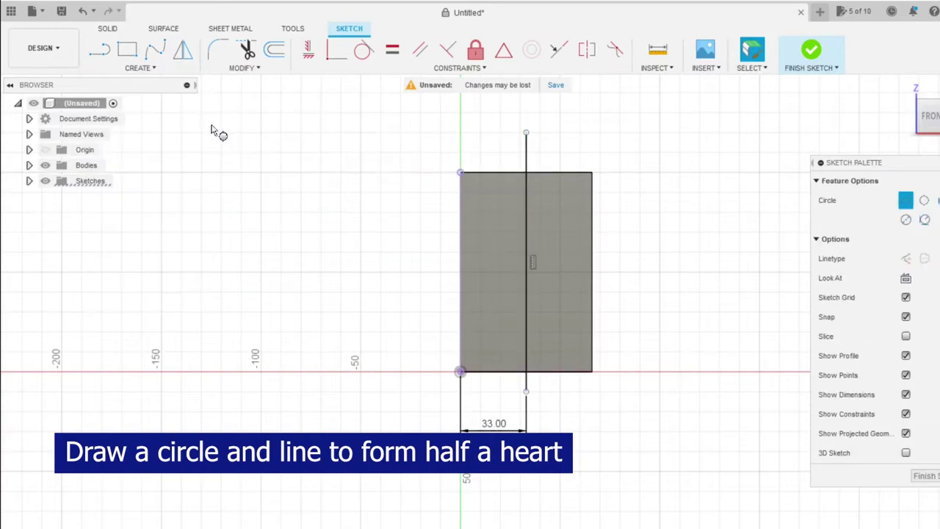
{"action": "left_click", "coordinate": [486, 272]}
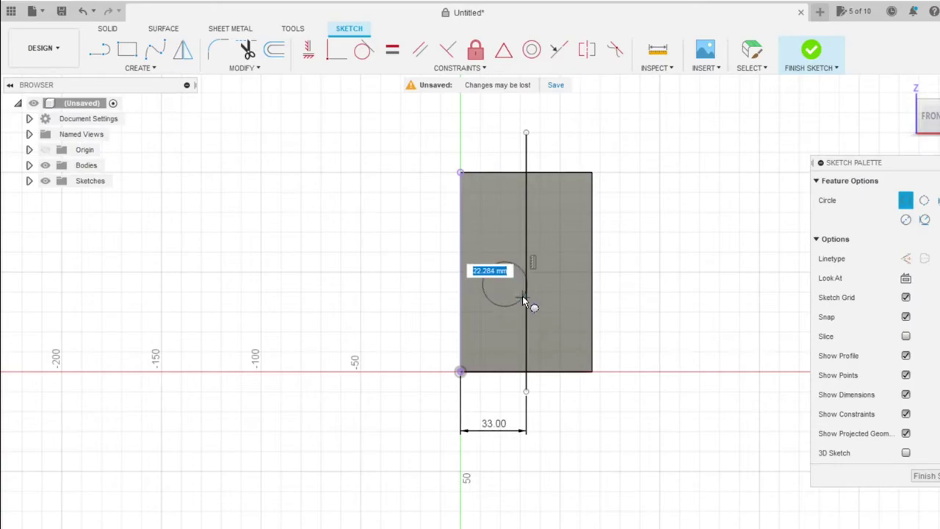
{"action": "left_click", "coordinate": [523, 299]}
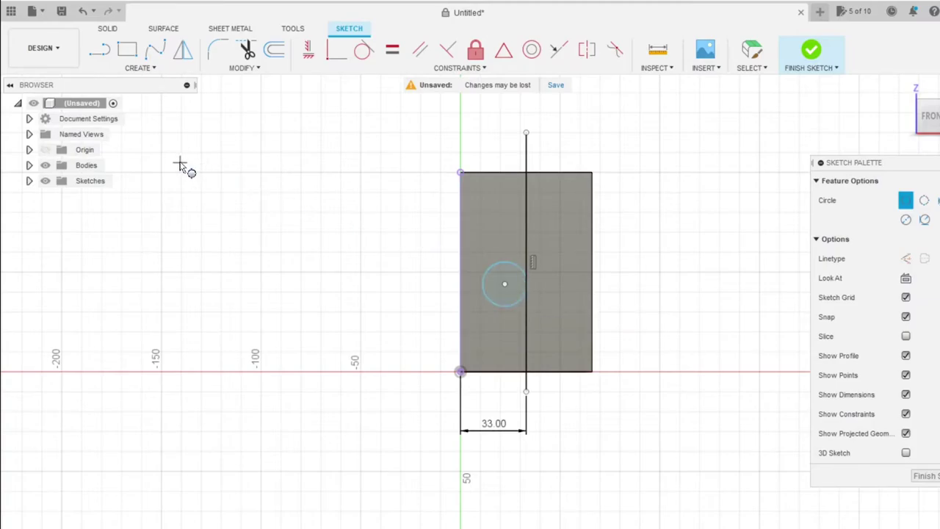
{"action": "key", "text": "Escape"}
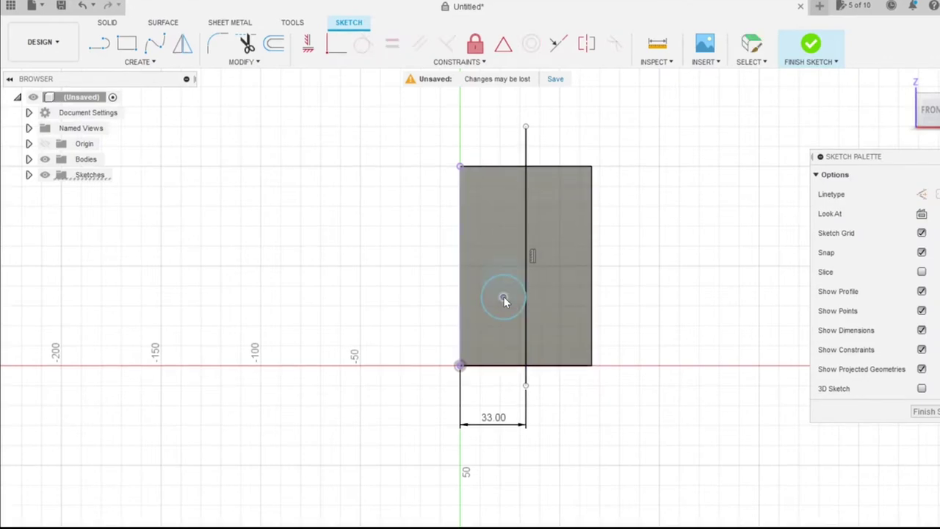
- Draw a tangent line from the circle's lower-left edge down to the midline
{"action": "left_click", "coordinate": [99, 44]}
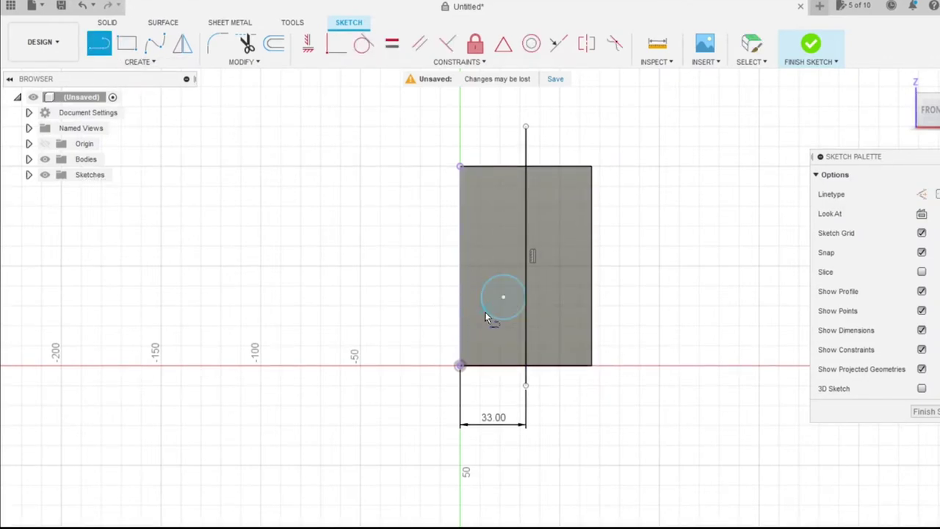
{"action": "left_click", "coordinate": [485, 312]}
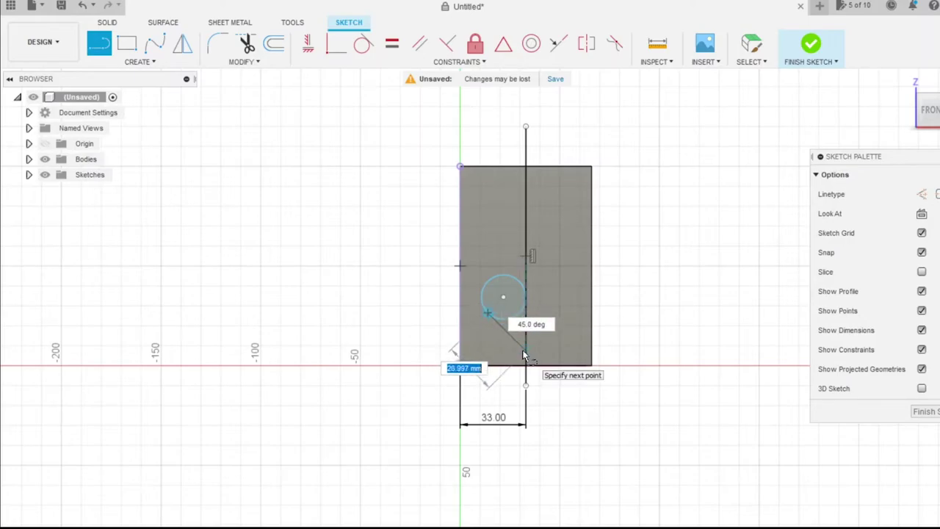
{"action": "left_click", "coordinate": [524, 353]}
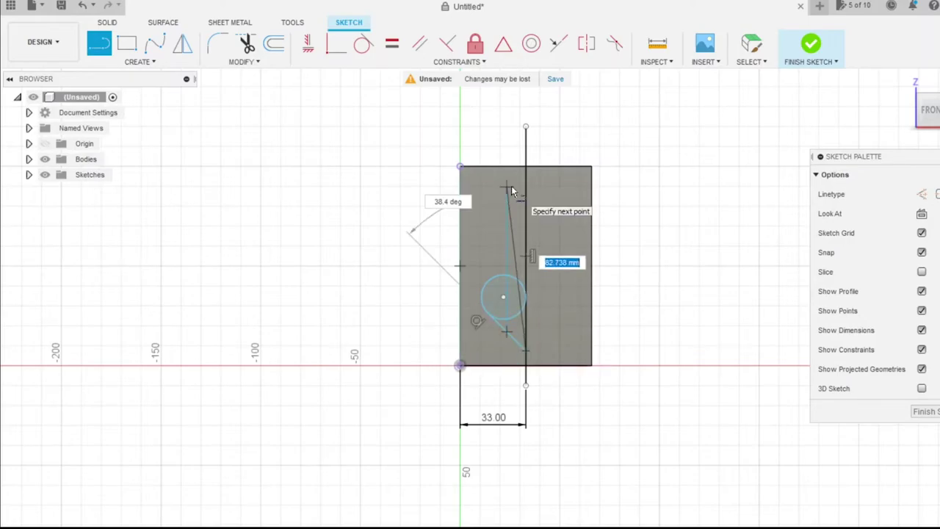
- Mirror the circle and tangent line across the vertical centre line, then make that line construction
{"action": "key", "text": "Escape"}
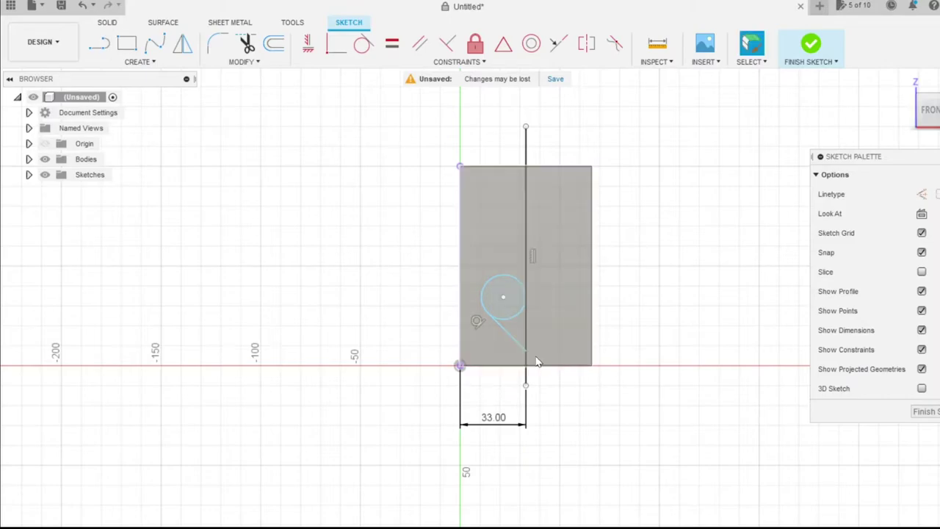
{"action": "left_click", "coordinate": [506, 289]}
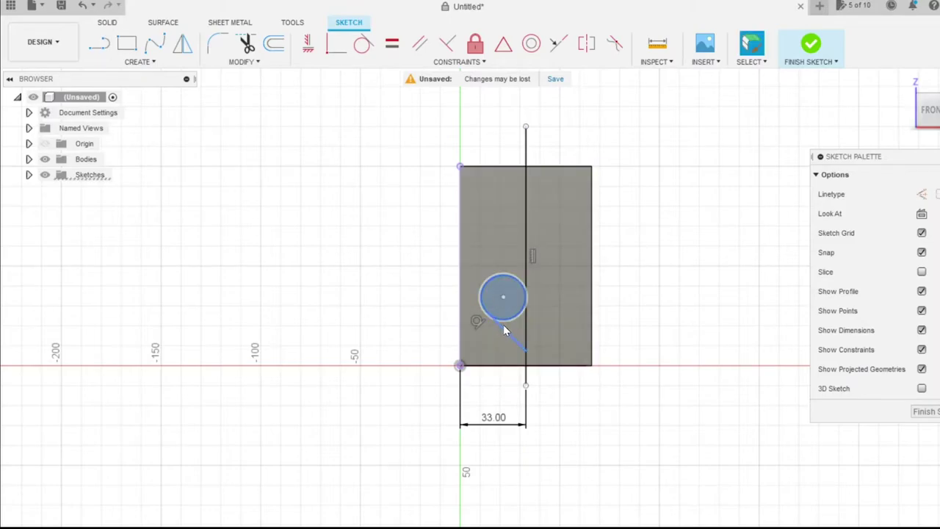
{"action": "left_click", "coordinate": [504, 334]}
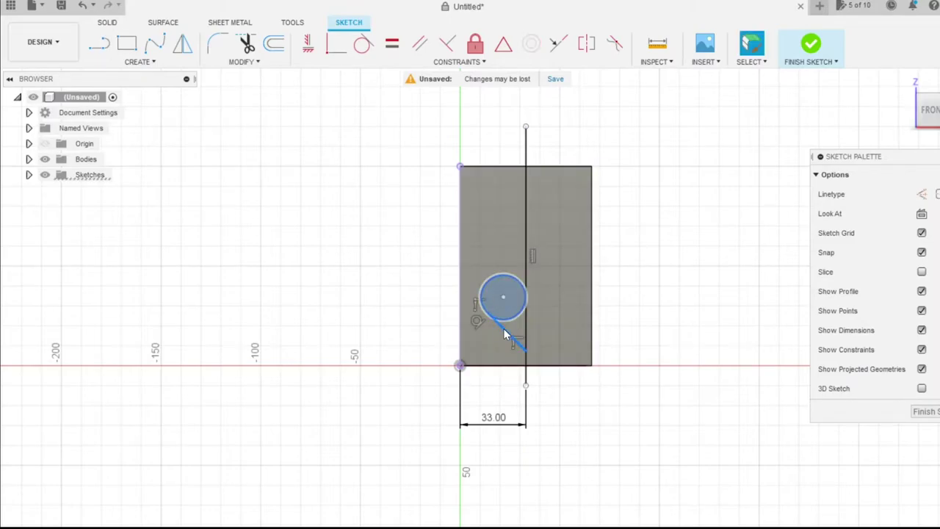
{"action": "left_click", "coordinate": [183, 44]}
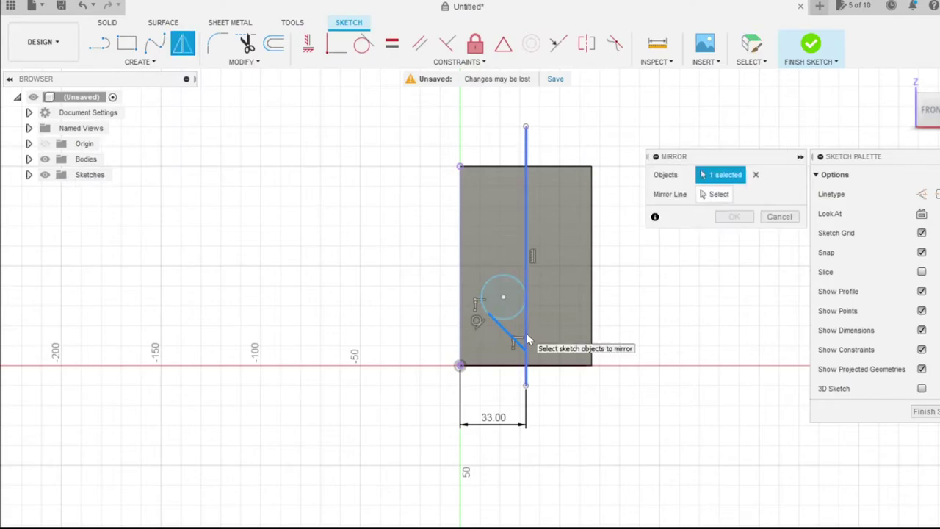
{"action": "left_click", "coordinate": [505, 275]}
{"action": "left_click", "coordinate": [704, 193]}
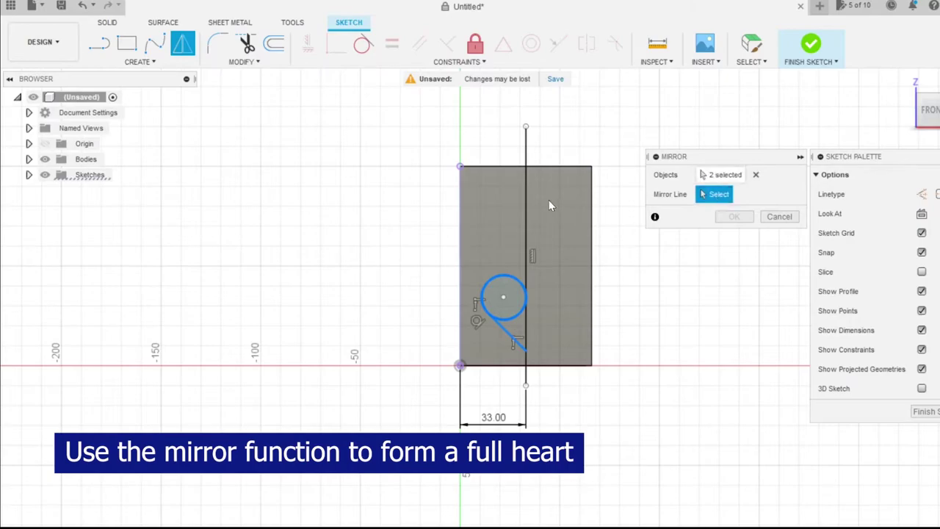
{"action": "left_click", "coordinate": [525, 206]}
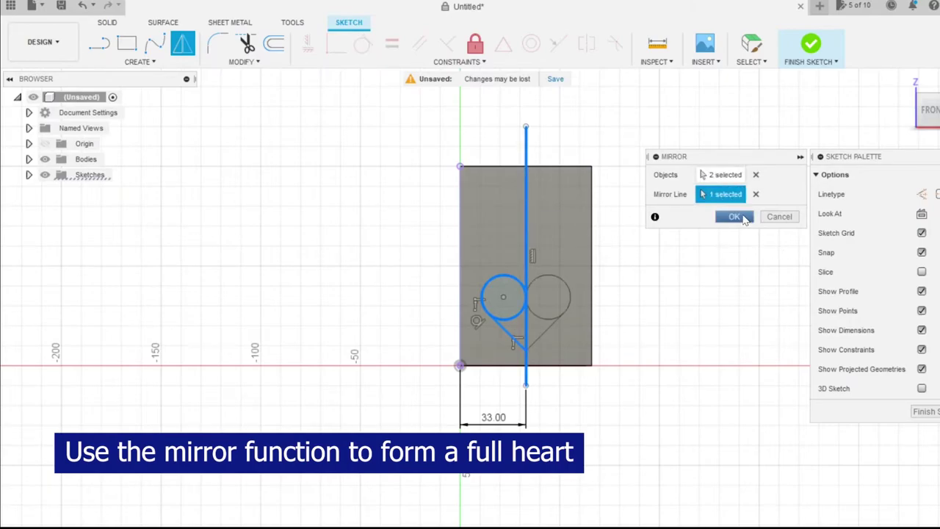
{"action": "left_click", "coordinate": [743, 218]}
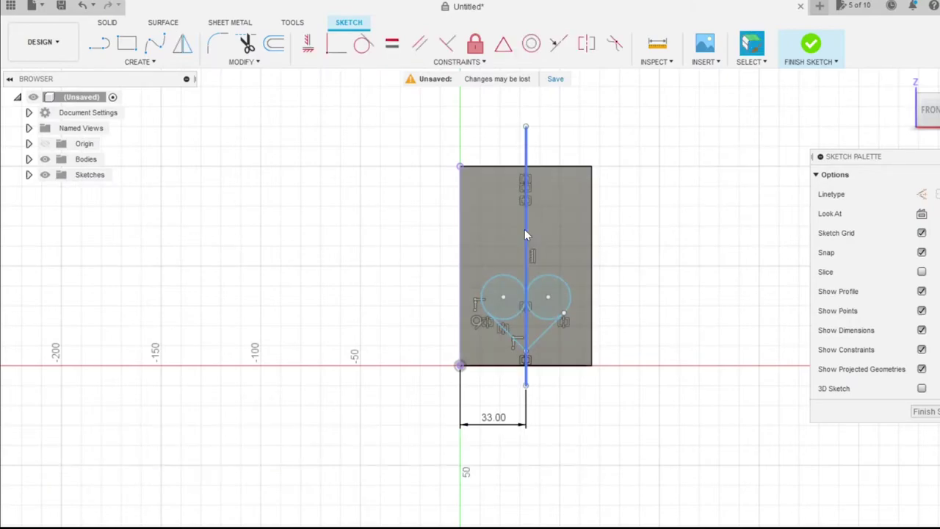
{"action": "key", "text": "x"}
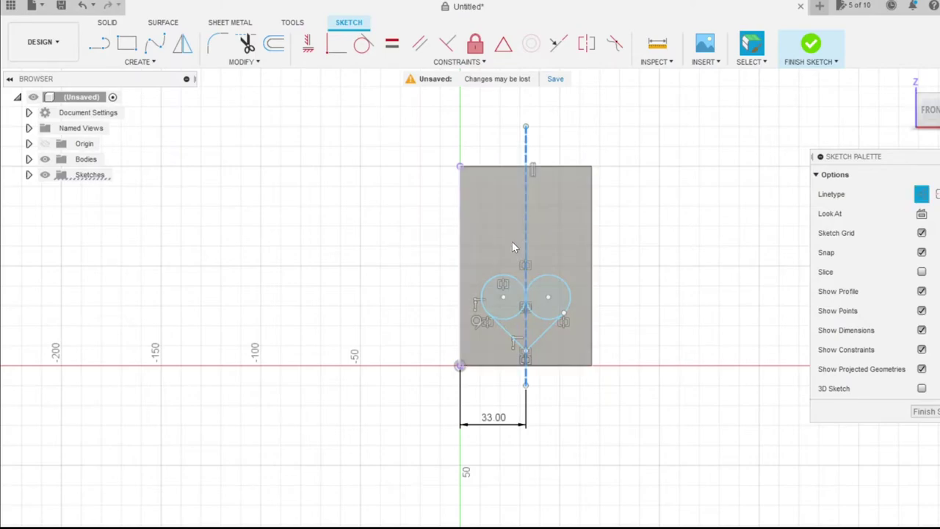
{"action": "left_click", "coordinate": [657, 245]}
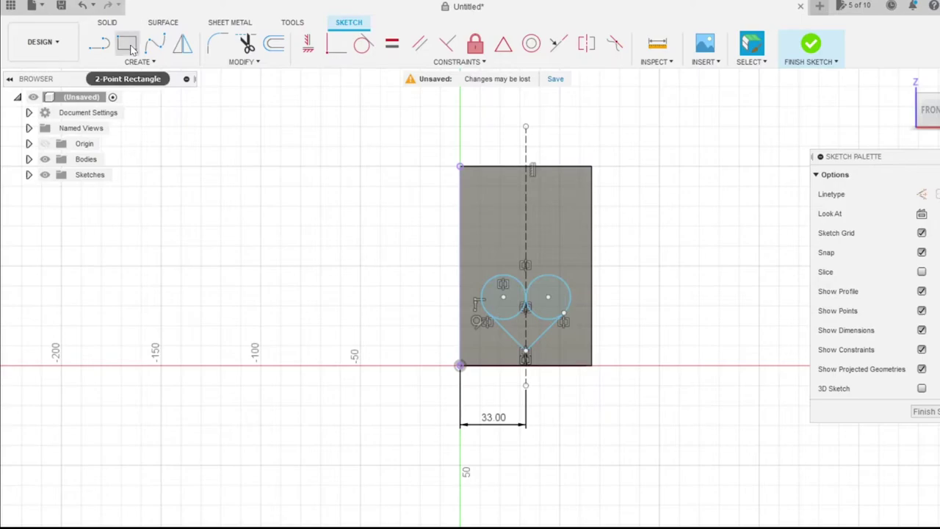
- Draw a vertical slit line from above the heart up to the rectangle's top edge
{"action": "left_click", "coordinate": [99, 45]}
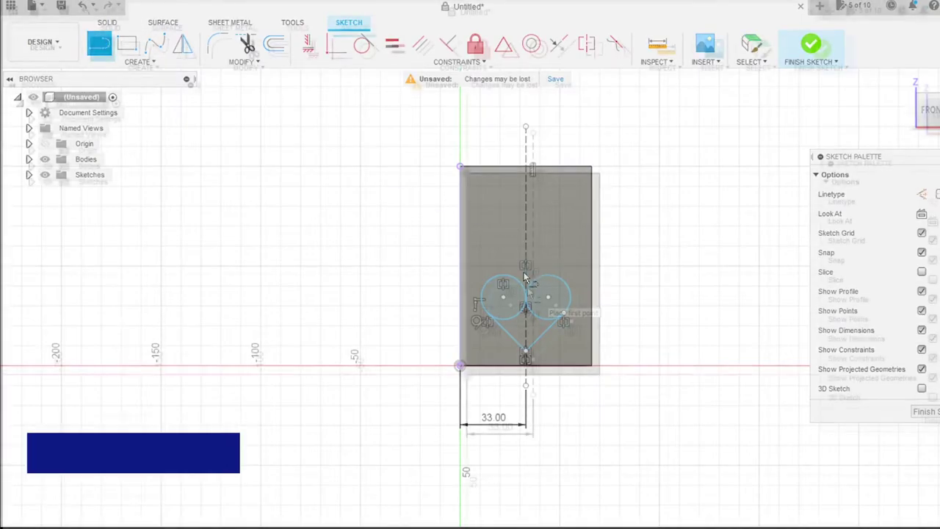
{"action": "left_click", "coordinate": [526, 283]}
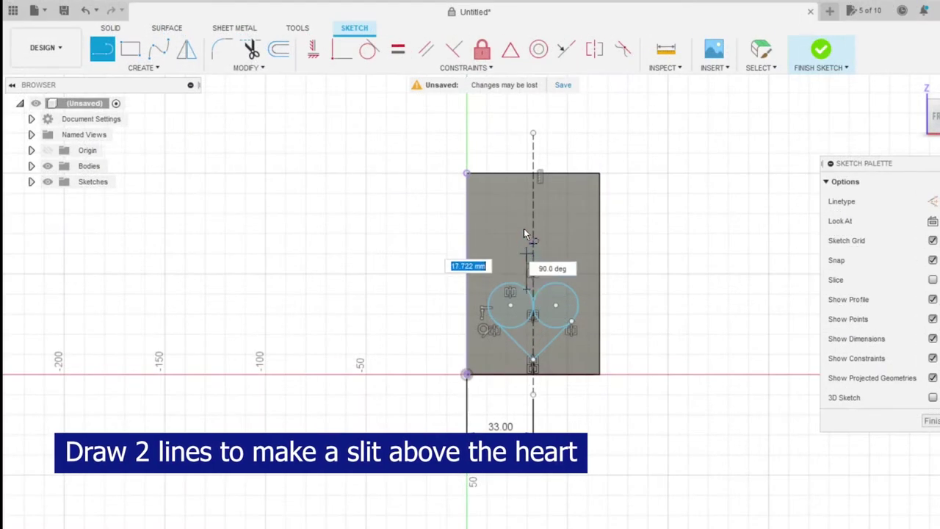
{"action": "left_click", "coordinate": [523, 174]}
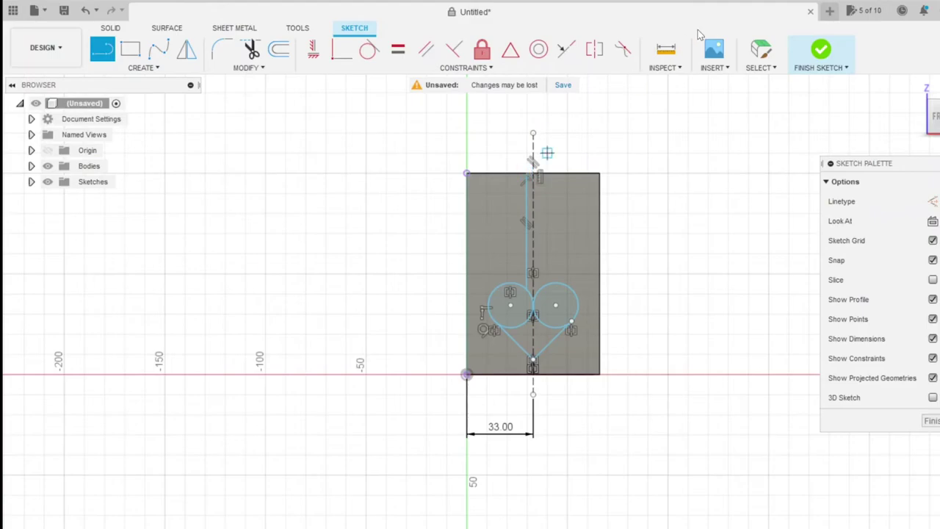
{"action": "key", "text": "Escape"}
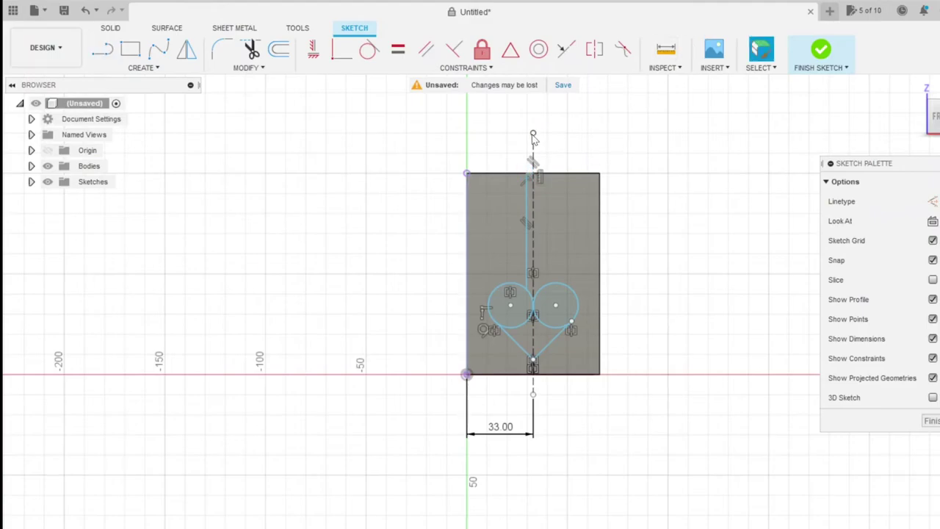
- Dimension the slit line 8 mm from the dashed centre line
{"action": "left_click", "coordinate": [527, 213]}
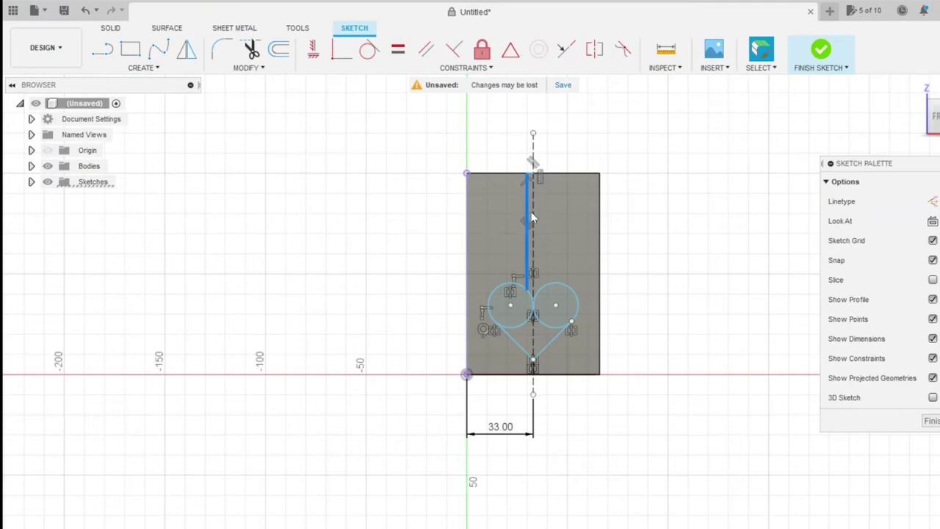
{"action": "left_click", "coordinate": [533, 217], "text": "shift"}
{"action": "key", "text": "d"}
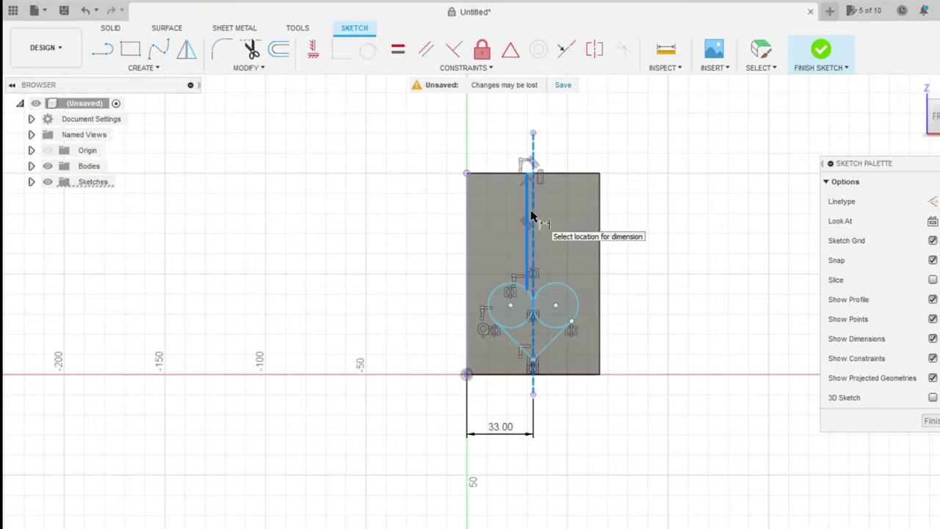
{"action": "left_click", "coordinate": [527, 120]}
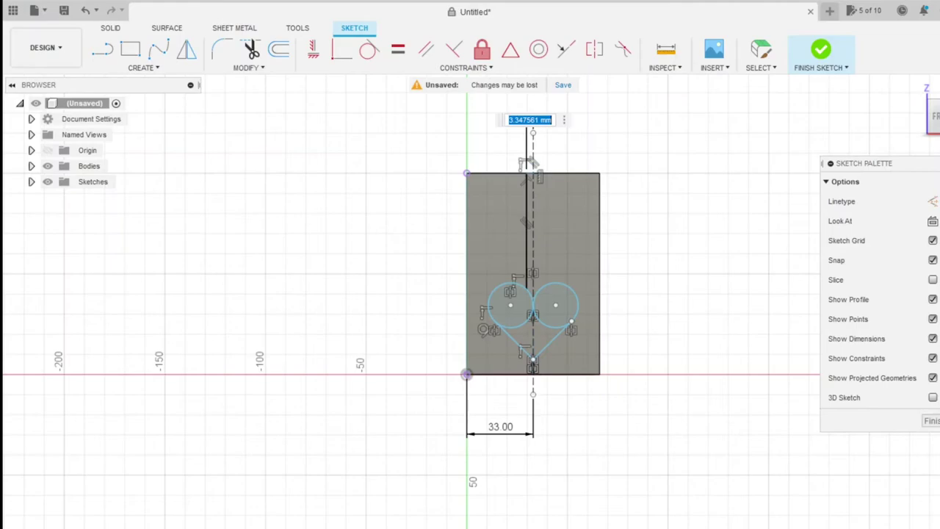
{"action": "type", "text": "8"}
{"action": "key", "text": "Return"}
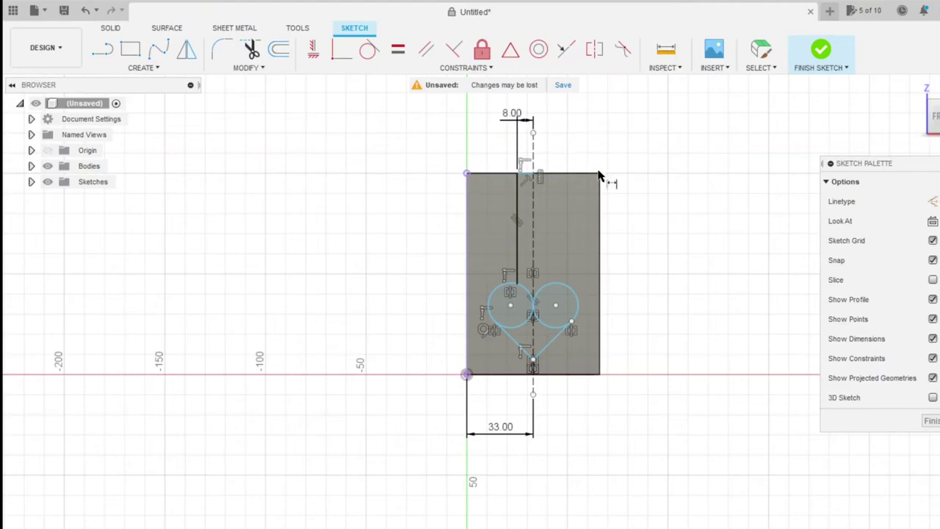
{"action": "left_click", "coordinate": [518, 201]}
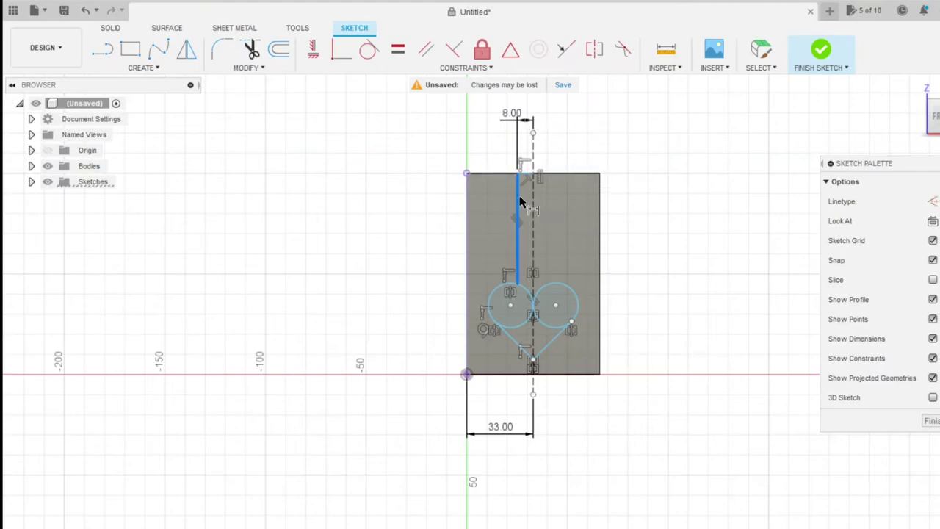
- Mirror the slot's side and top lines across the dashed centre line
{"action": "left_click", "coordinate": [186, 49]}
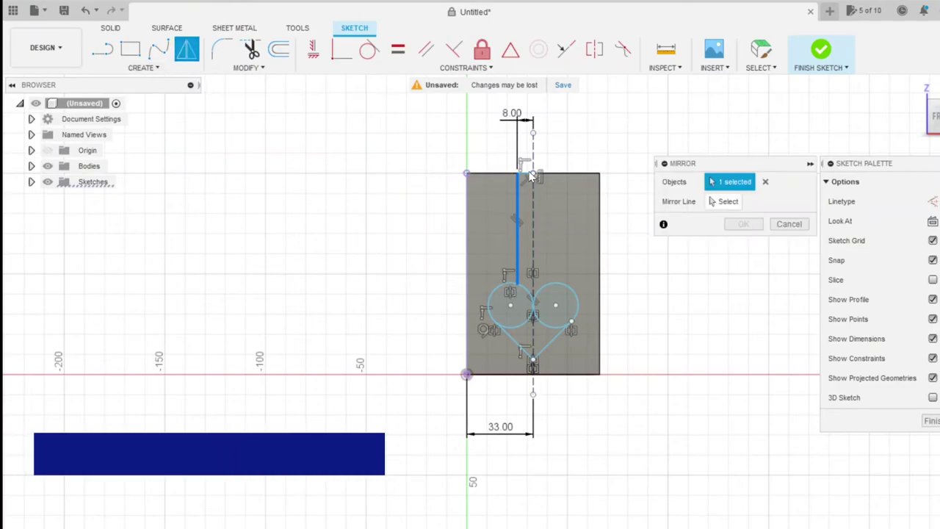
{"action": "left_click", "coordinate": [525, 174]}
{"action": "left_click", "coordinate": [728, 202]}
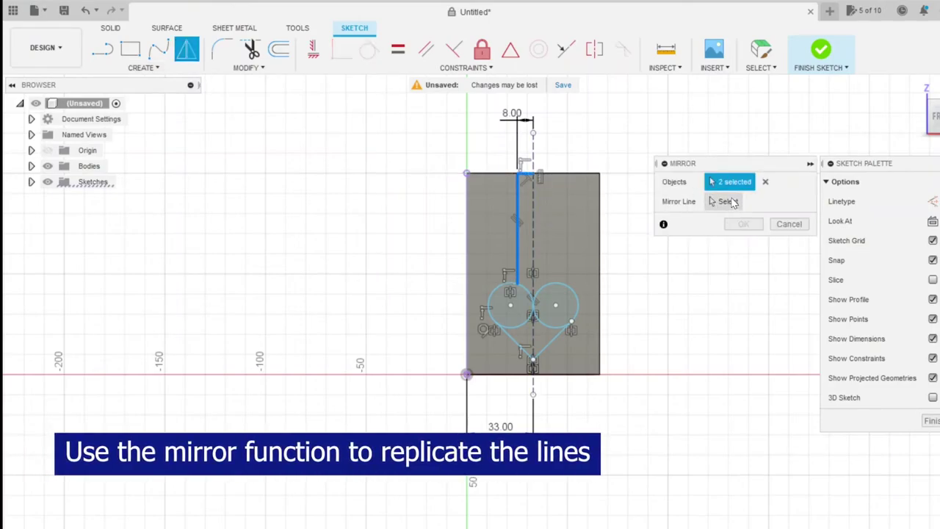
{"action": "left_click", "coordinate": [533, 240]}
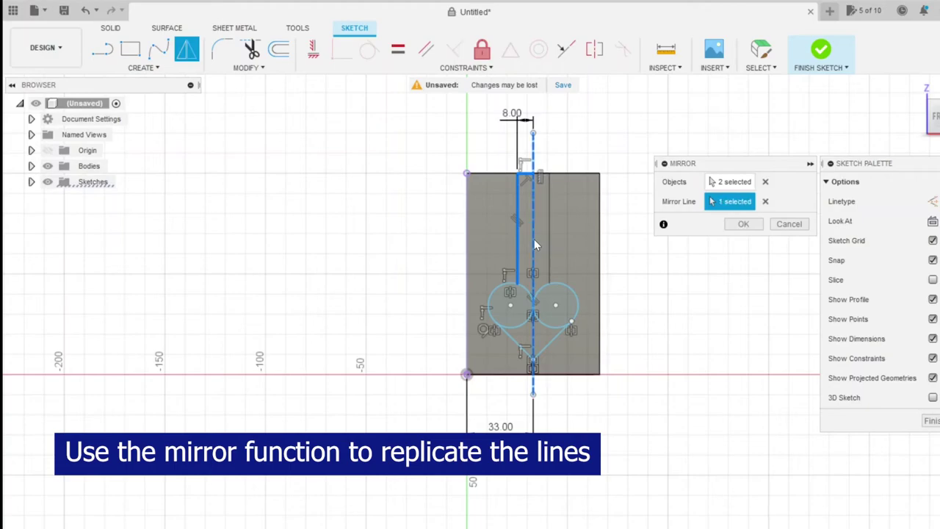
{"action": "left_click", "coordinate": [744, 225]}
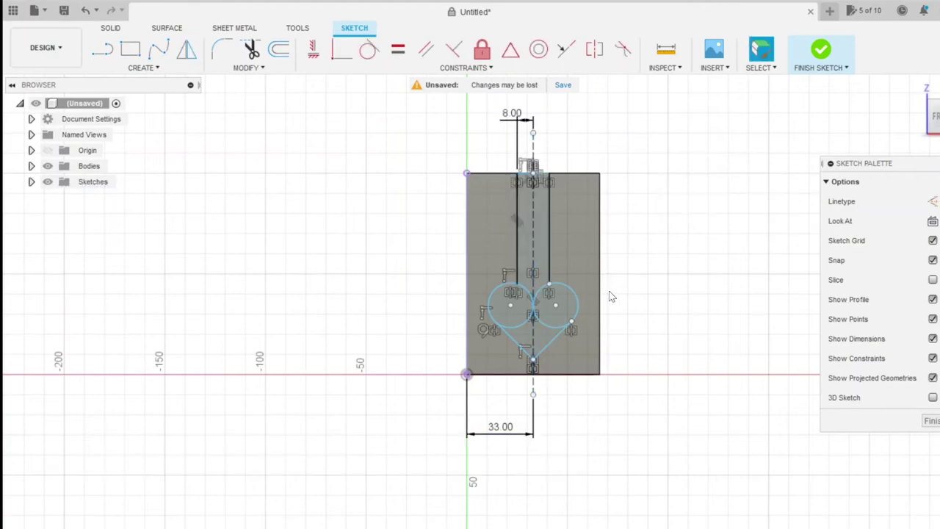
- Select the heart's two circle profiles and the stem-and-triangle profile for extrusion
{"action": "left_click", "coordinate": [516, 312]}
{"action": "left_click", "coordinate": [547, 332]}
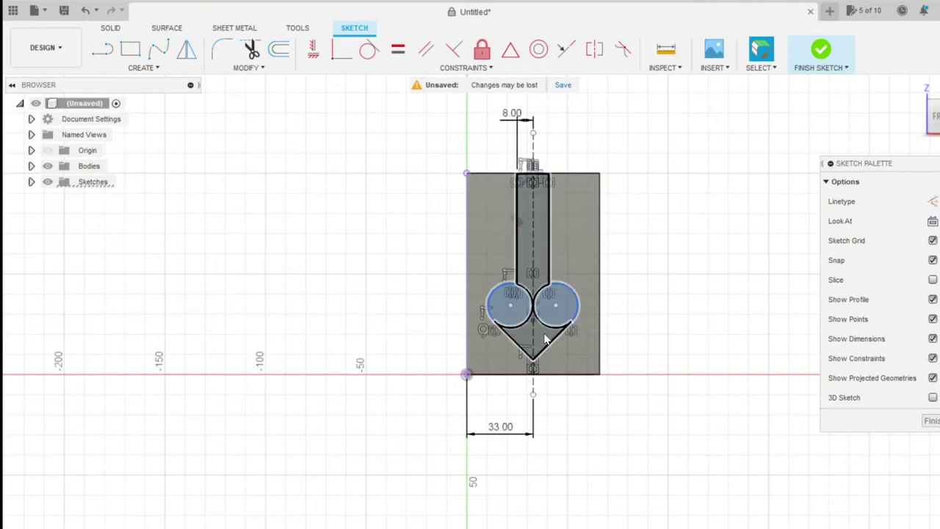
{"action": "left_click", "coordinate": [545, 339]}
{"action": "key", "text": "e"}
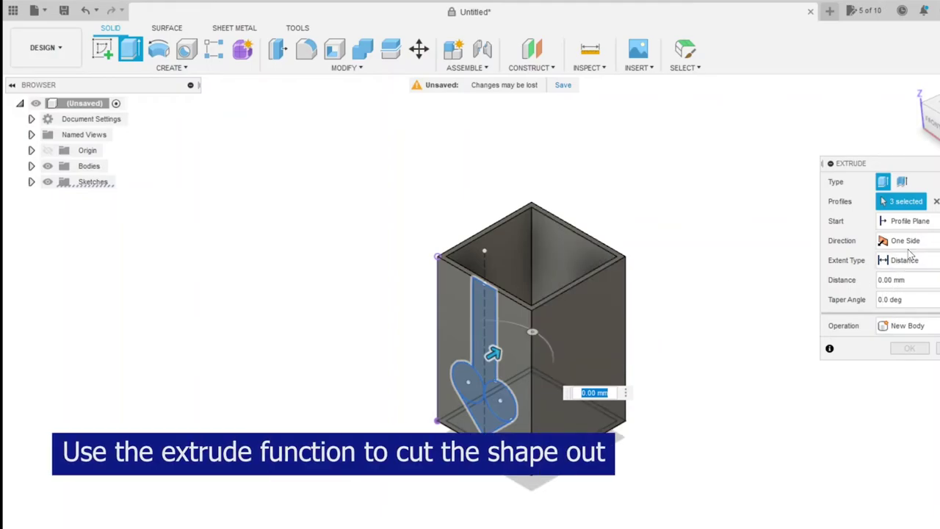
- Extrude the selected heart-and-slot profiles as a 3 mm Cut into the front wall
{"action": "left_click", "coordinate": [899, 328]}
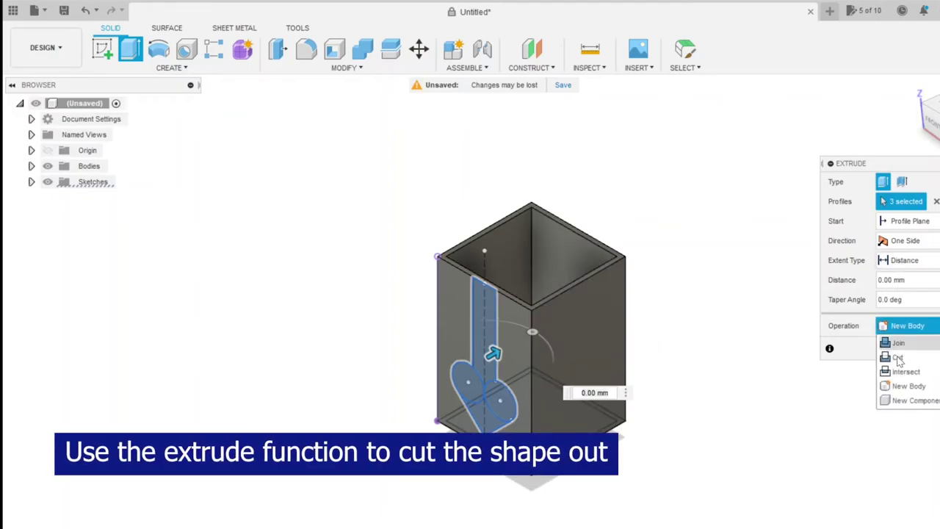
{"action": "left_click", "coordinate": [899, 352]}
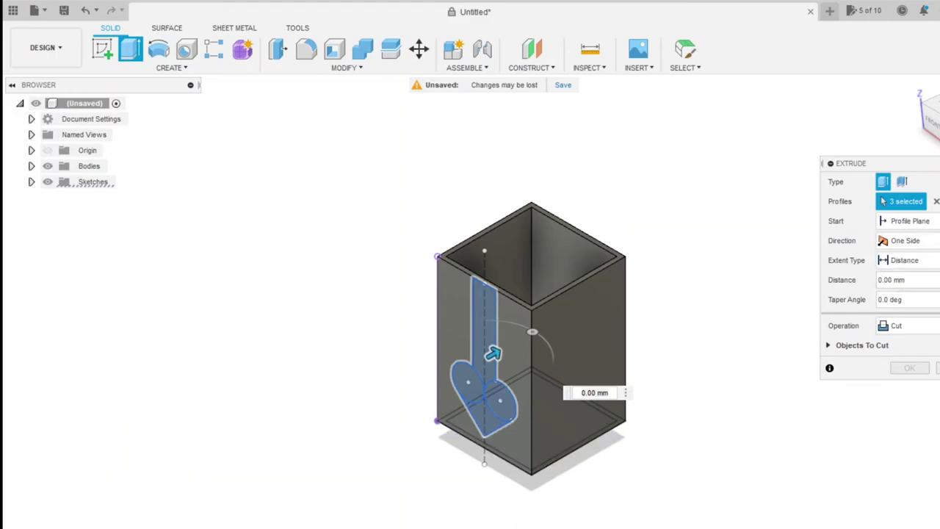
{"action": "type", "text": "3"}
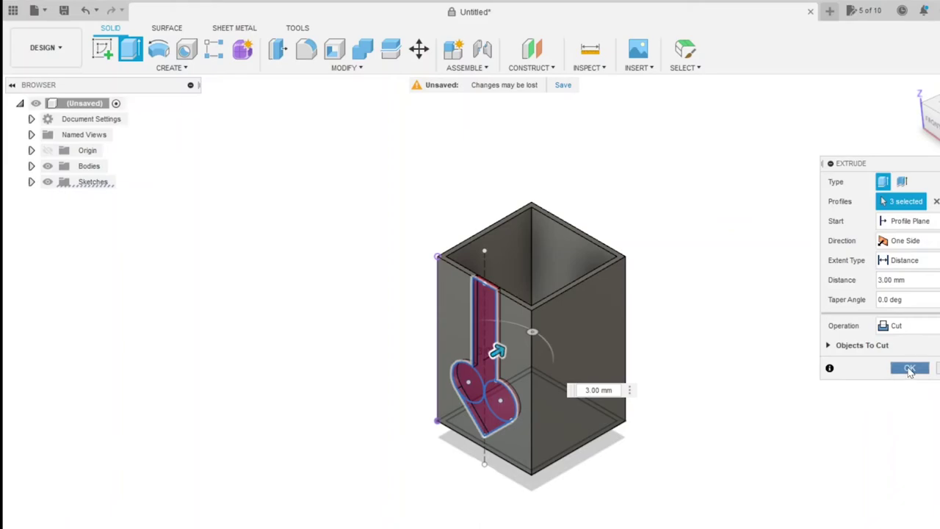
{"action": "left_click", "coordinate": [909, 369]}
{"action": "mouse_move", "coordinate": [929, 114]}
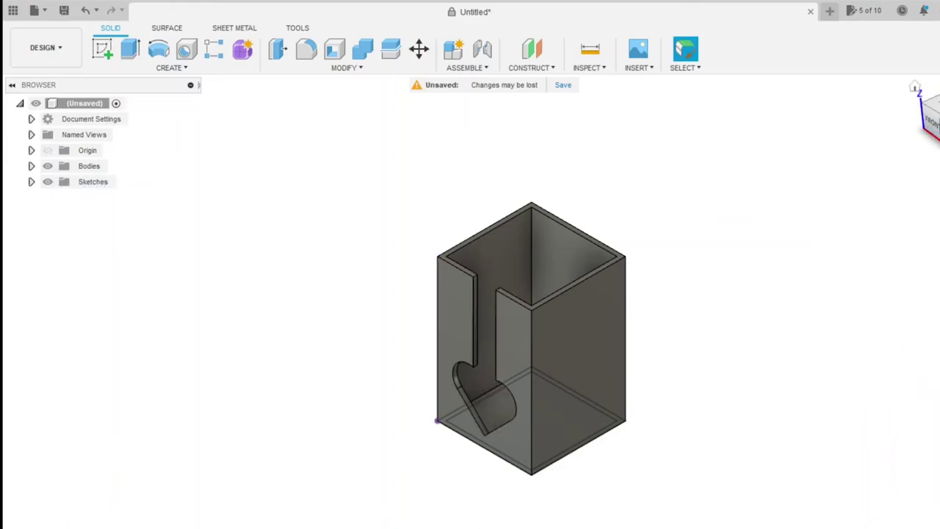
- Inspect the new heart cutout from another angle, then start the Fillet tool
{"action": "mouse_move", "coordinate": [493, 323]}
{"action": "middle_mouse_down", "text": "shift"}
{"action": "mouse_move", "coordinate": [558, 331]}
{"action": "mouse_move", "coordinate": [877, 168]}
{"action": "middle_mouse_up", "text": "shift"}
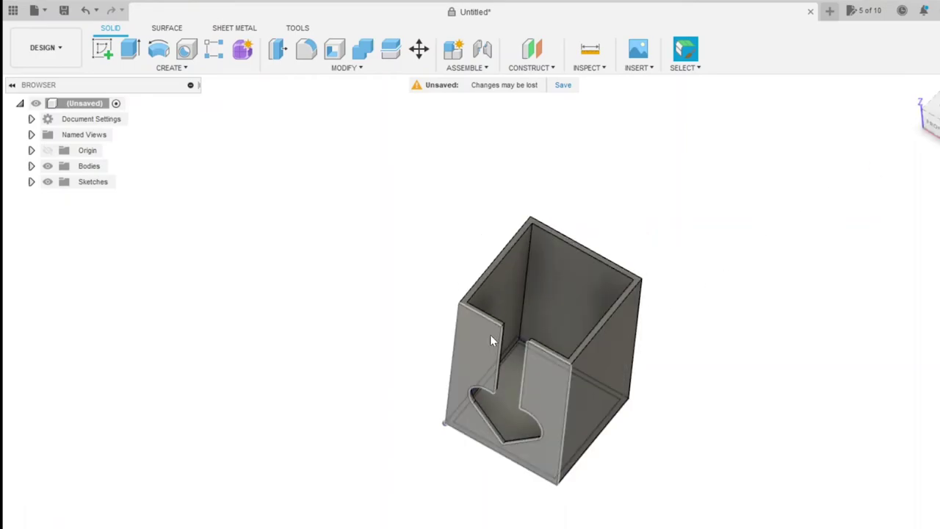
{"action": "scroll", "coordinate": [501, 331], "scroll_direction": "down", "scroll_amount": 3}
{"action": "scroll", "coordinate": [501, 331], "scroll_direction": "up", "scroll_amount": 3}
{"action": "scroll", "coordinate": [501, 331], "scroll_direction": "up", "scroll_amount": 2}
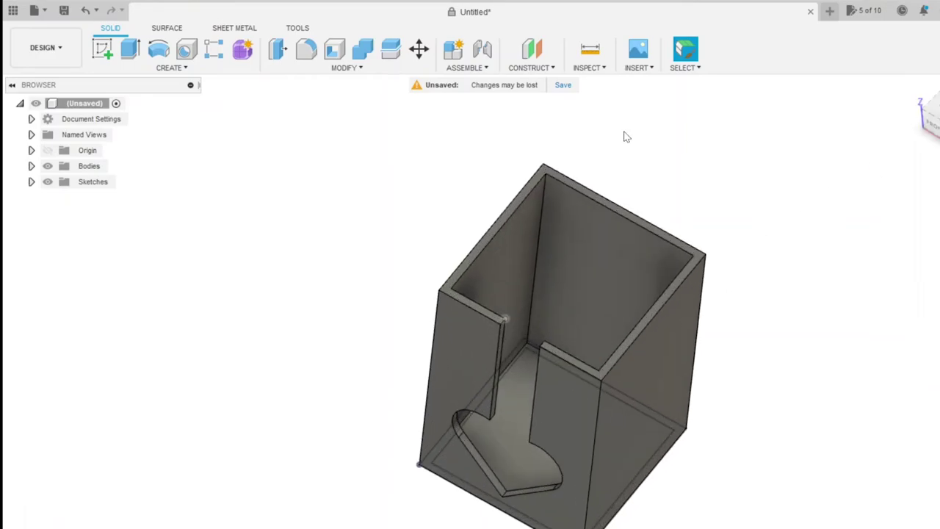
{"action": "scroll", "coordinate": [626, 192], "scroll_direction": "up", "scroll_amount": 2}
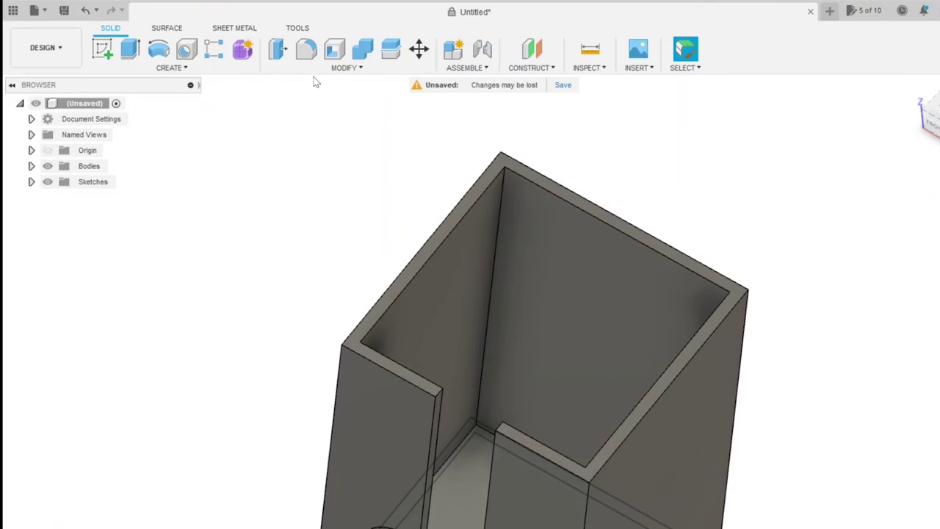
{"action": "key", "text": "f"}
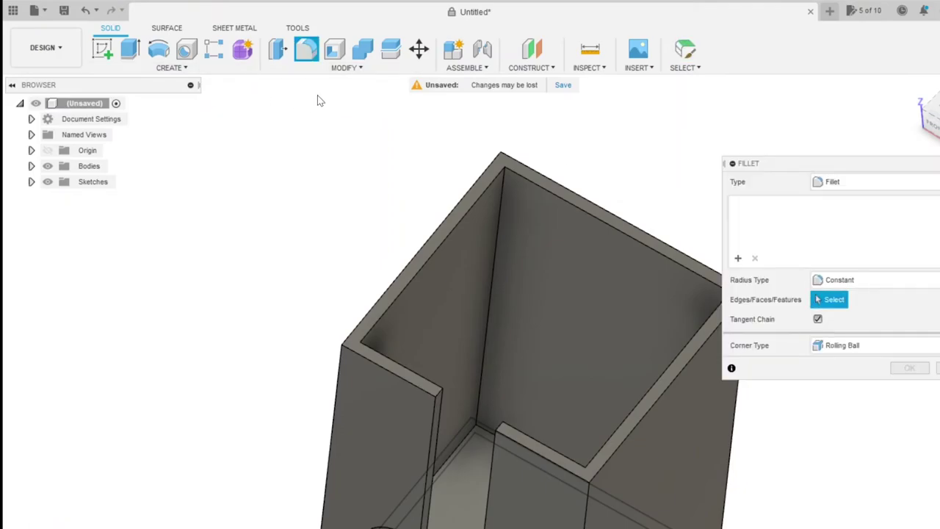
- Fillet the left wall's top edge, the slot edges and the right wall's inner top edge at 2 mm
{"action": "left_click", "coordinate": [421, 247]}
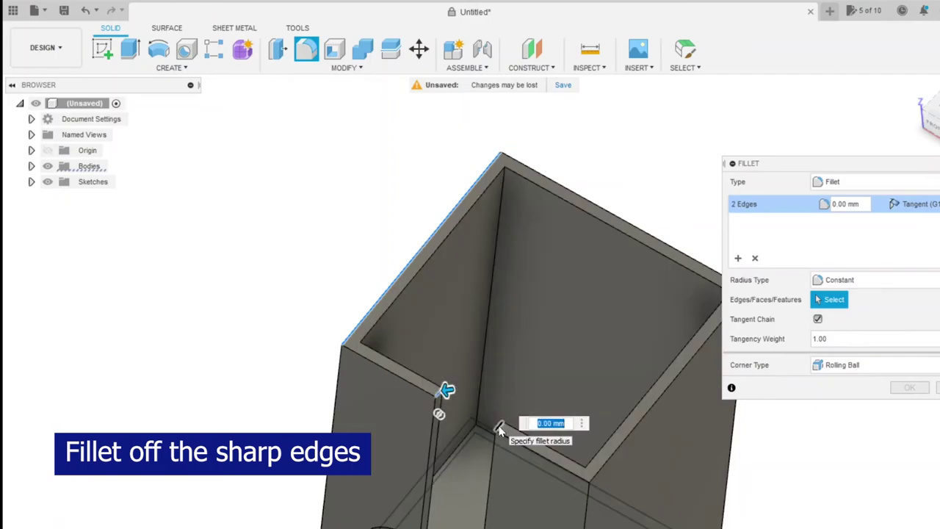
{"action": "left_click", "coordinate": [497, 424]}
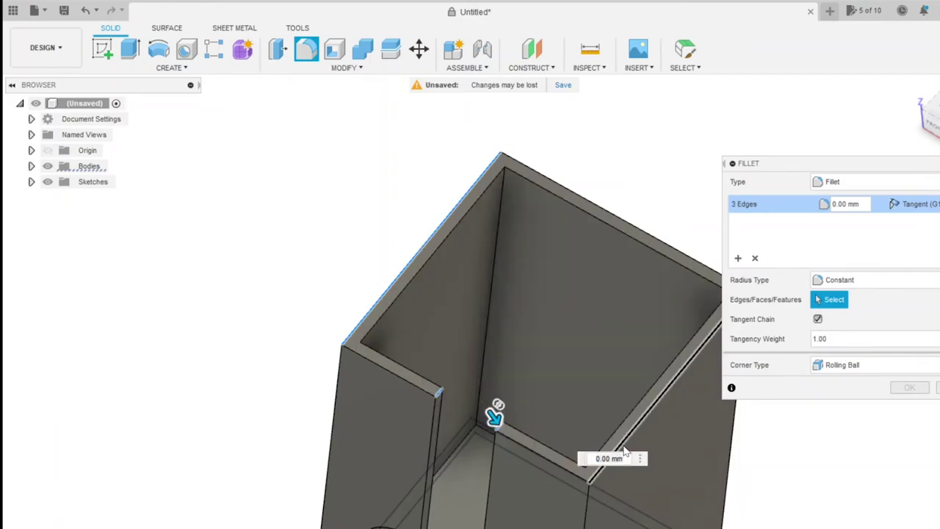
{"action": "left_click", "coordinate": [622, 445]}
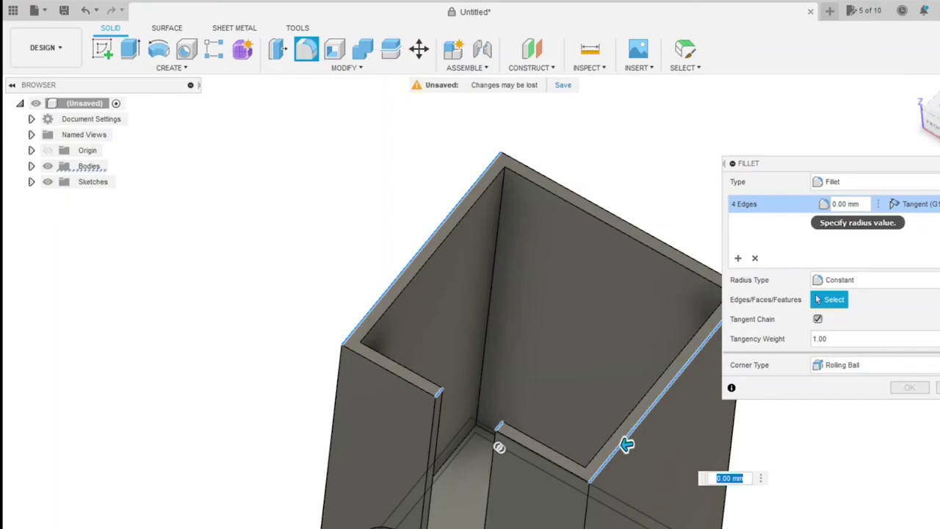
{"action": "left_click", "coordinate": [835, 203]}
{"action": "type", "text": "2"}
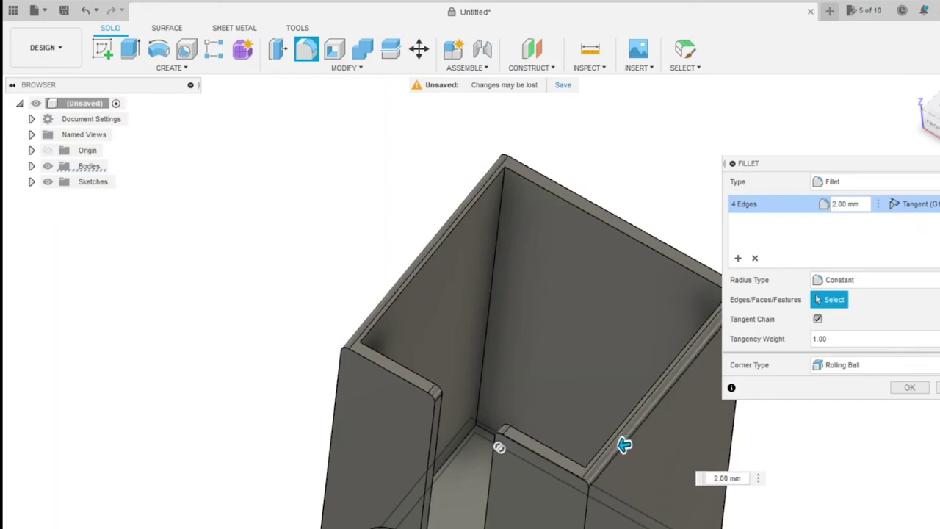
{"action": "key", "text": "Return"}
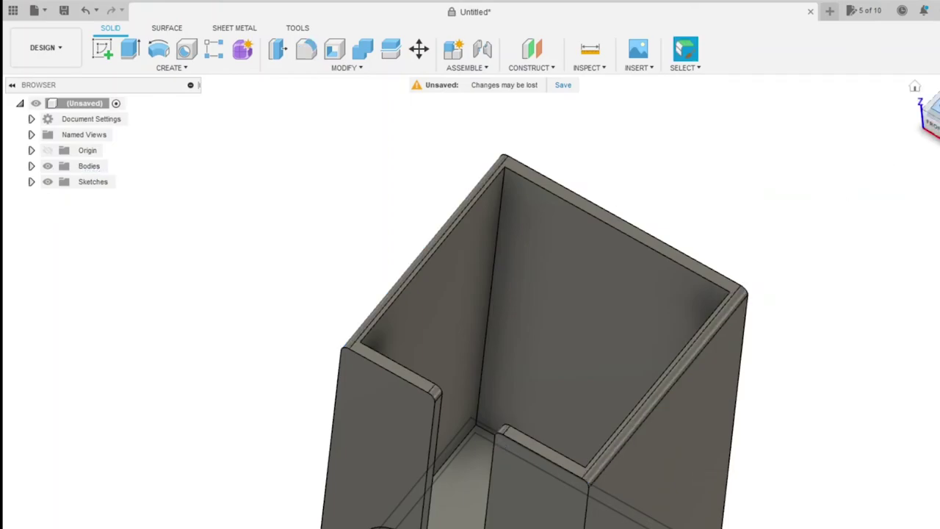
- Turn the box over and round the bottom face's left and right edges with a 2 mm fillet
{"action": "left_click_drag", "start_coordinate": [927, 110], "coordinate": [897, 126]}
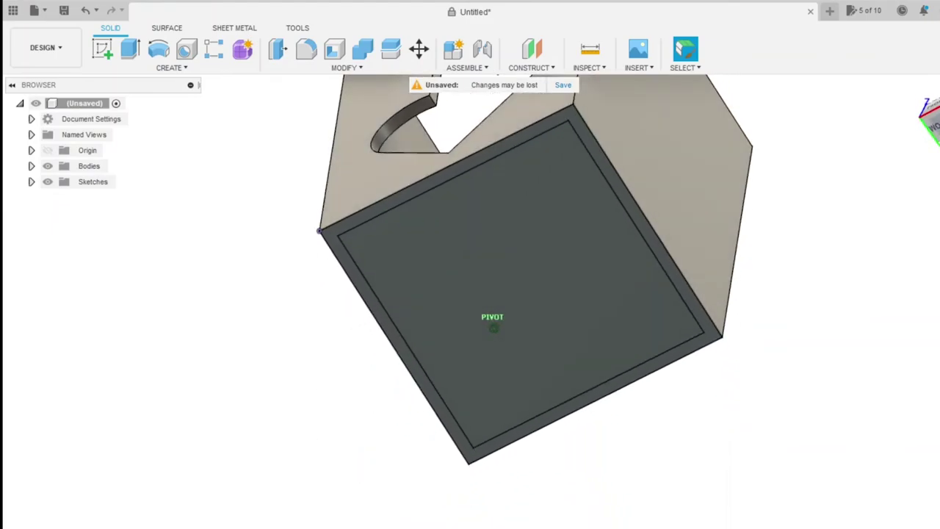
{"action": "left_click", "coordinate": [636, 202]}
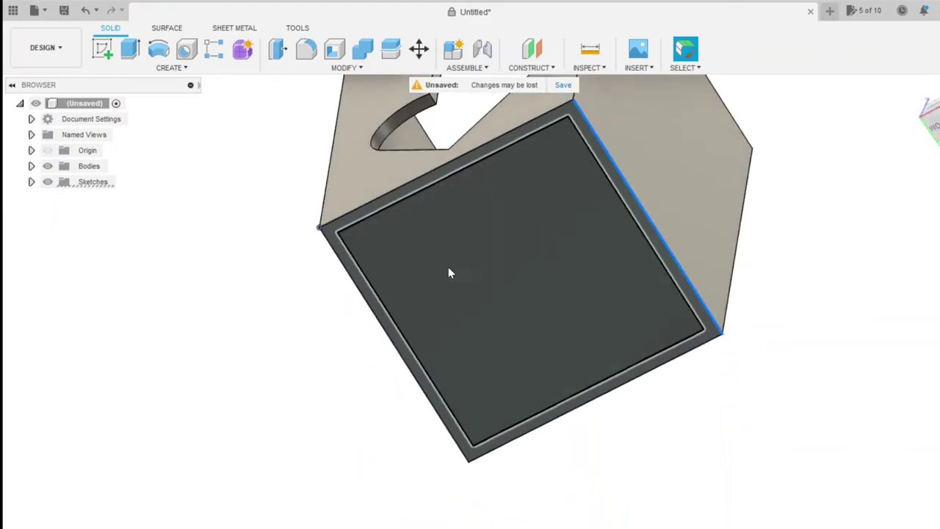
{"action": "left_click", "coordinate": [371, 311]}
{"action": "key", "text": "f"}
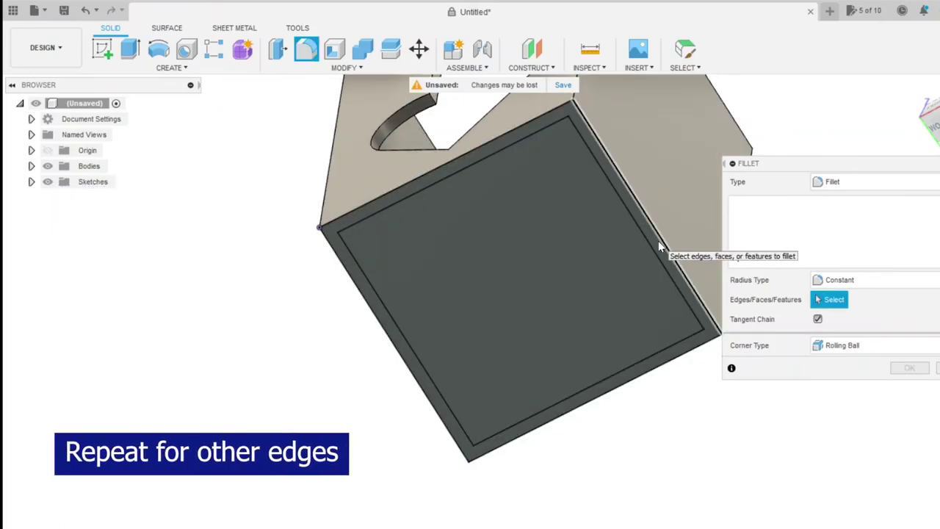
{"action": "left_click", "coordinate": [665, 249]}
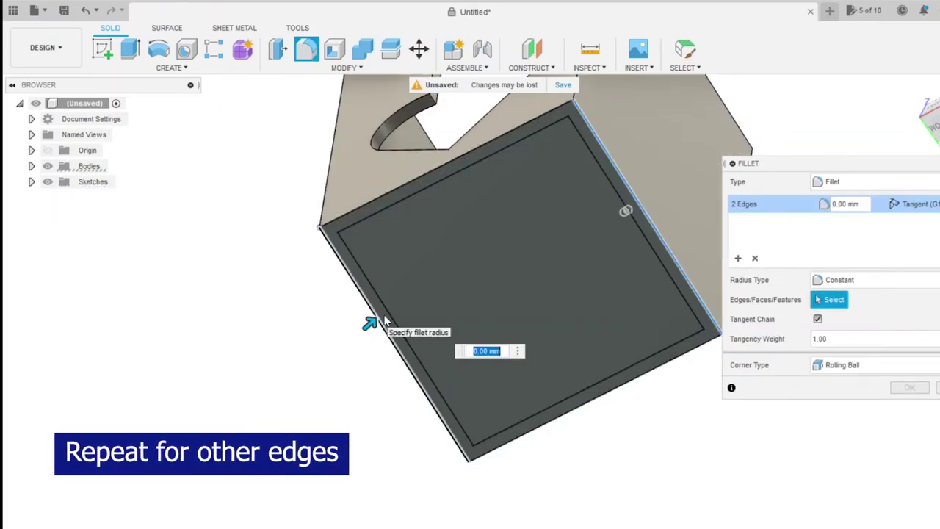
{"action": "left_click", "coordinate": [370, 323]}
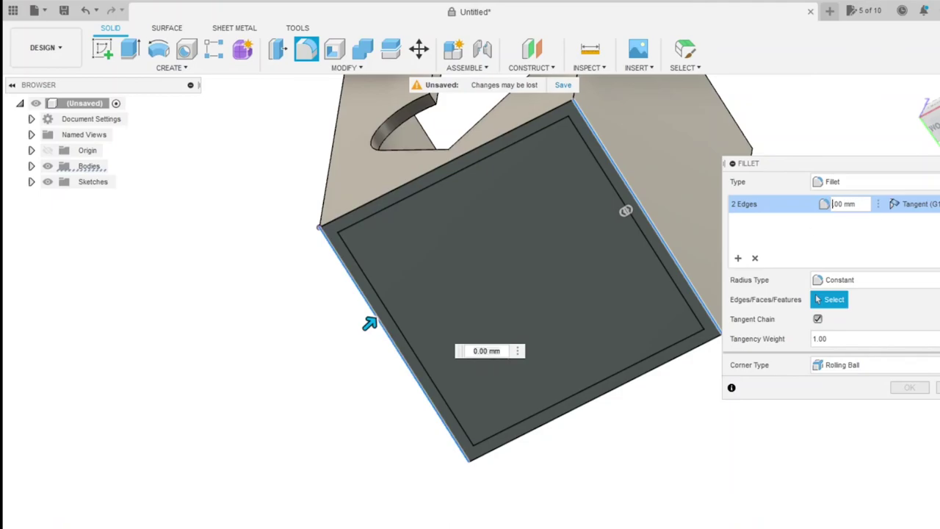
{"action": "type", "text": "2"}
{"action": "key", "text": "Return"}
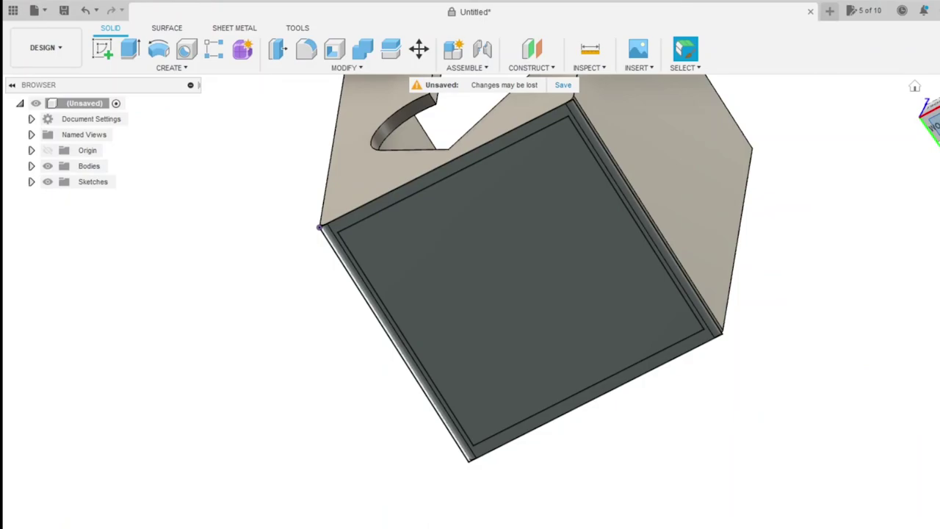
{"action": "left_click_drag", "start_coordinate": [926, 114], "coordinate": [623, 204]}
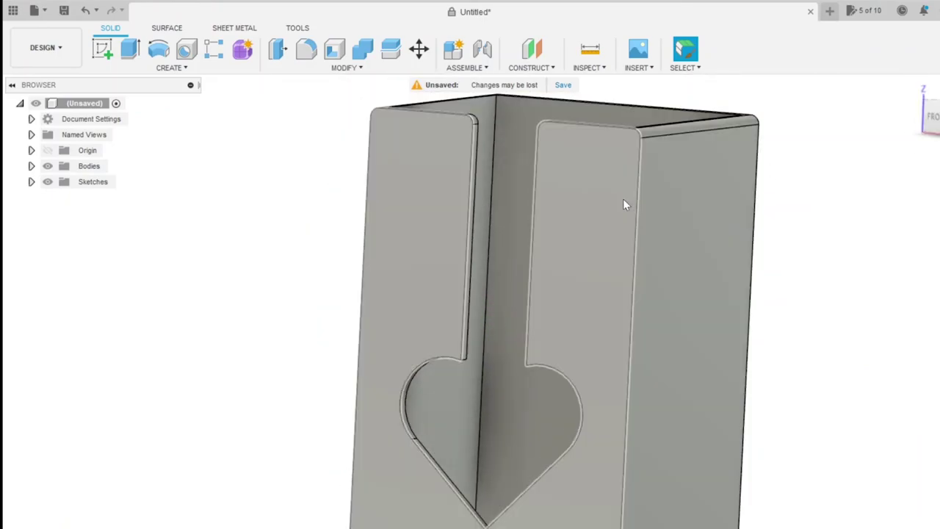
{"action": "scroll", "coordinate": [623, 204], "scroll_direction": "down", "scroll_amount": 2}
{"action": "scroll", "coordinate": [623, 204], "scroll_direction": "down", "scroll_amount": 2}
{"action": "scroll", "coordinate": [623, 204], "scroll_direction": "down", "scroll_amount": 2}
{"action": "scroll", "coordinate": [623, 204], "scroll_direction": "down", "scroll_amount": 1}
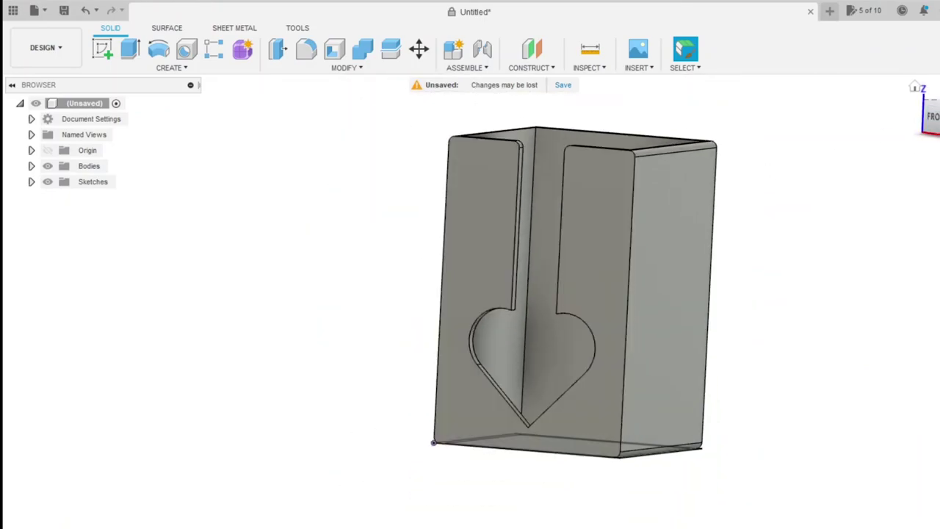
{"action": "middle_click_drag", "start_coordinate": [494, 325], "coordinate": [672, 143], "text": "shift"}
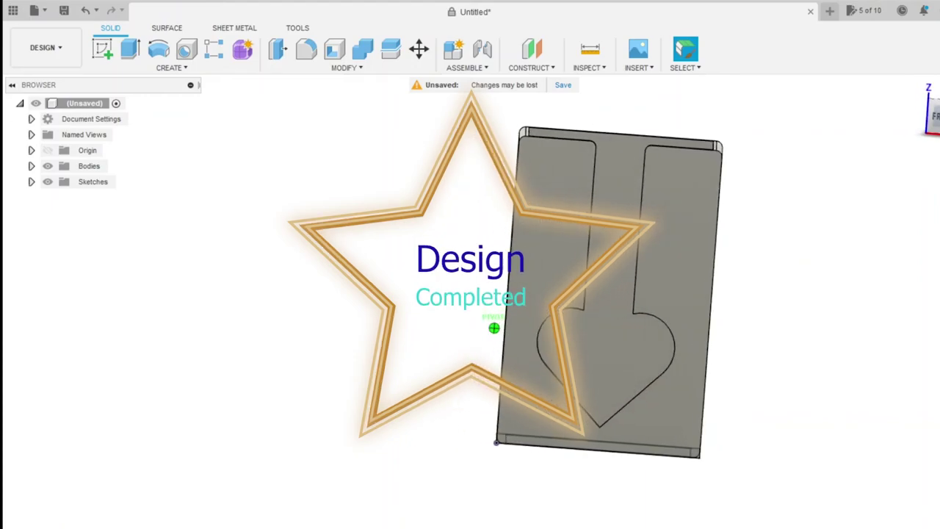